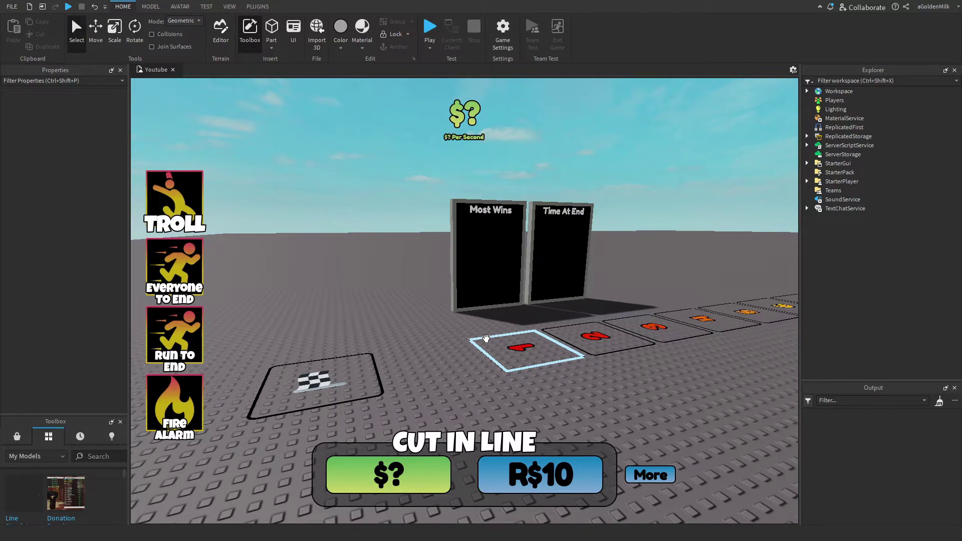
# Insert the Line Simulator model from the Toolbox, accept the script warning, and expand its six Ungroup models.
pyautogui.click(21, 496)
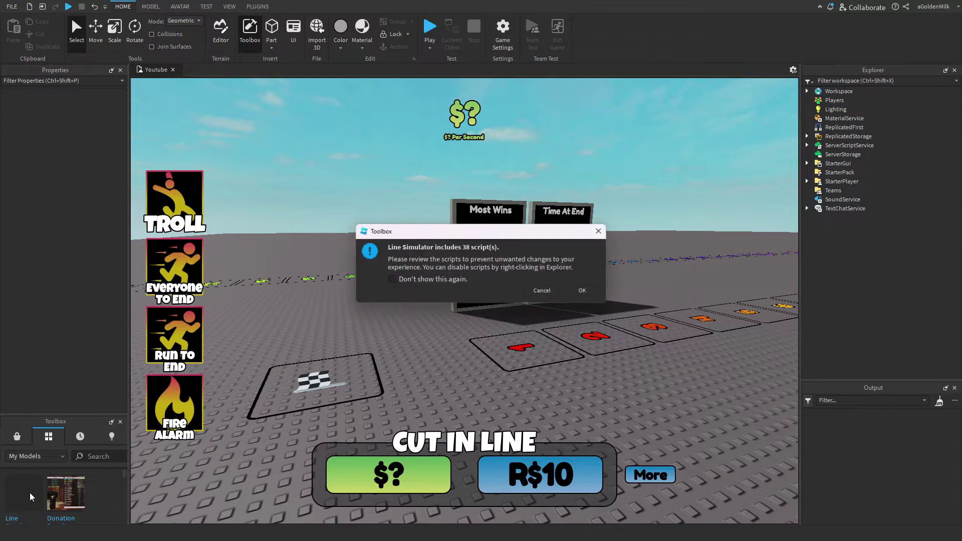
pyautogui.click(582, 291)
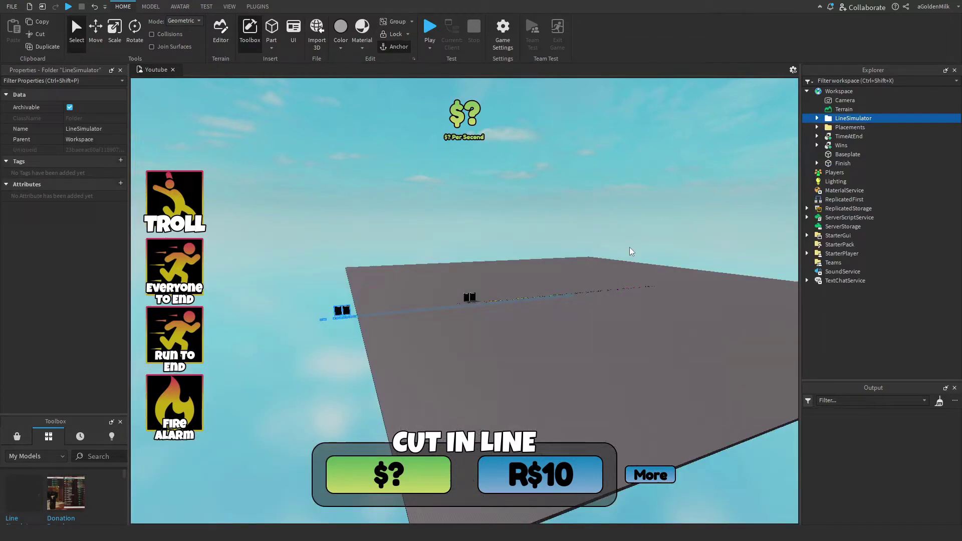
pyautogui.click(816, 119)
pyautogui.click(855, 138)
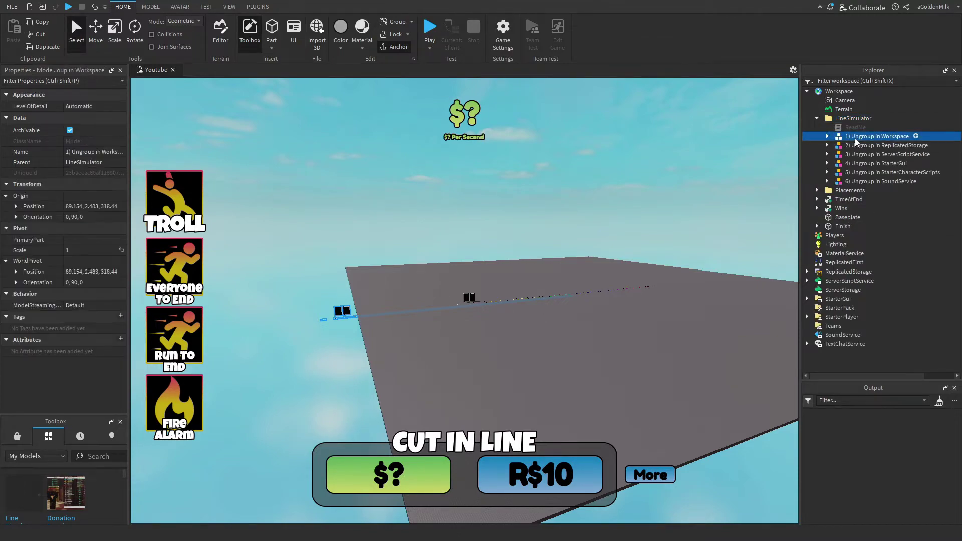
# Delete the Workspace ungroup model and replace ReplicatedStorage's old Events and Config with model 2's contents.
pyautogui.press('Delete')
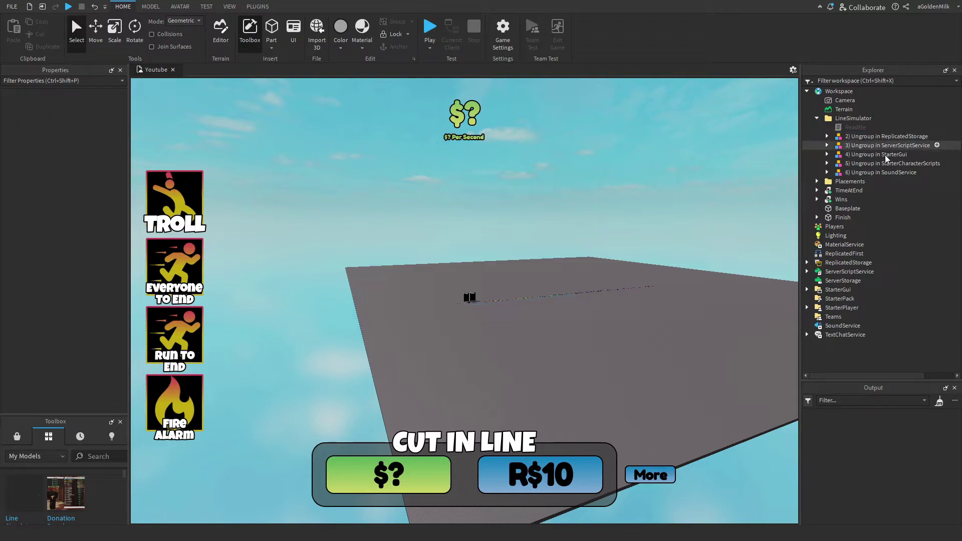
pyautogui.click(855, 137)
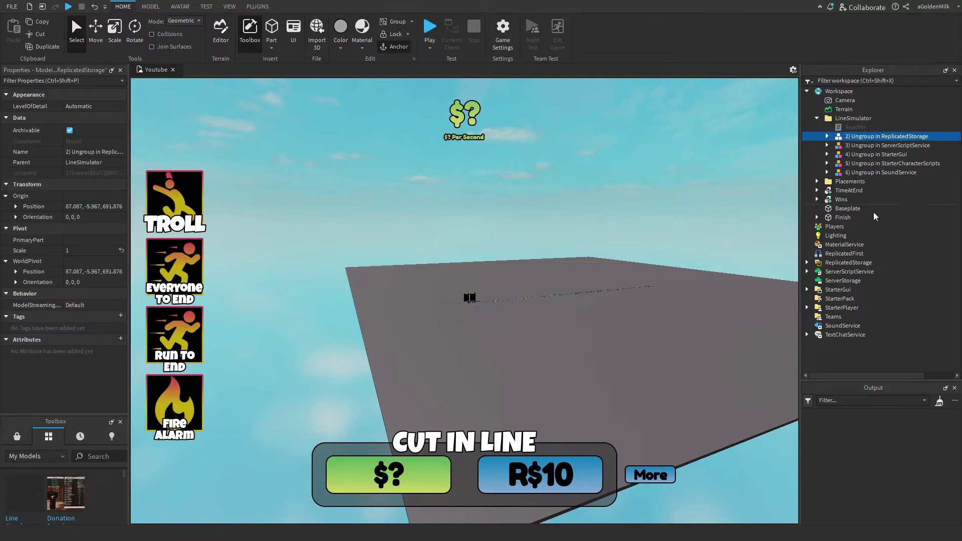
pyautogui.click(806, 263)
pyautogui.click(843, 271)
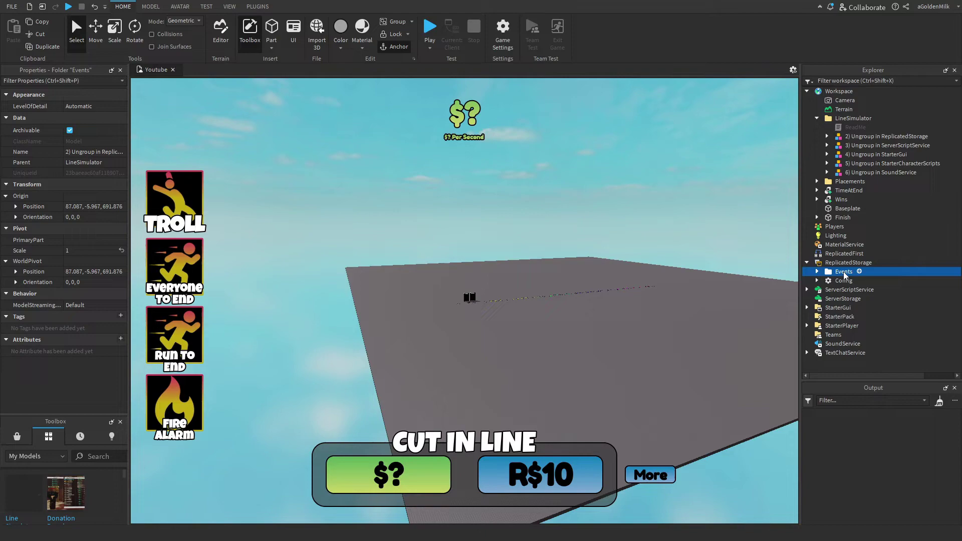
pyautogui.keyDown('shift'); pyautogui.click(844, 281); pyautogui.keyUp('shift')
pyautogui.press('Delete')
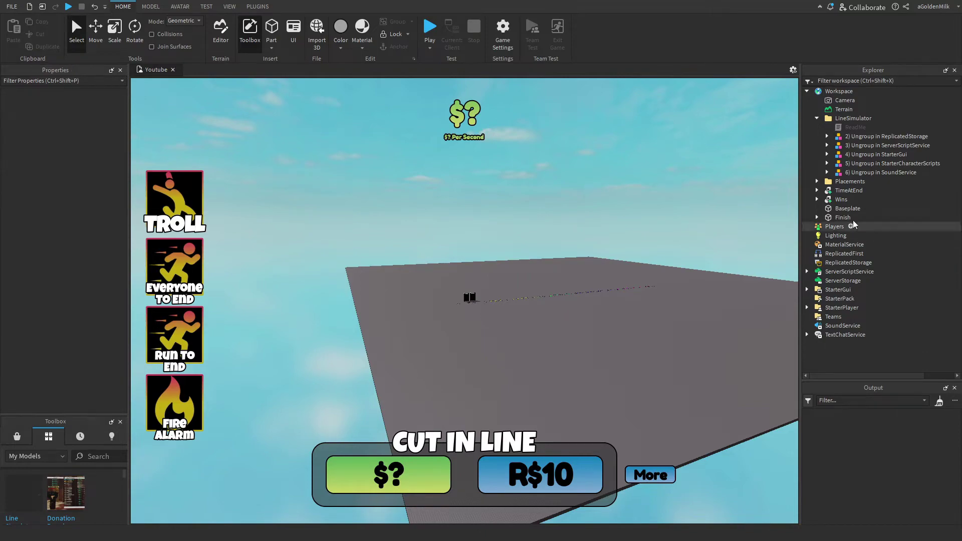
pyautogui.moveTo(883, 137); pyautogui.dragTo(905, 262)
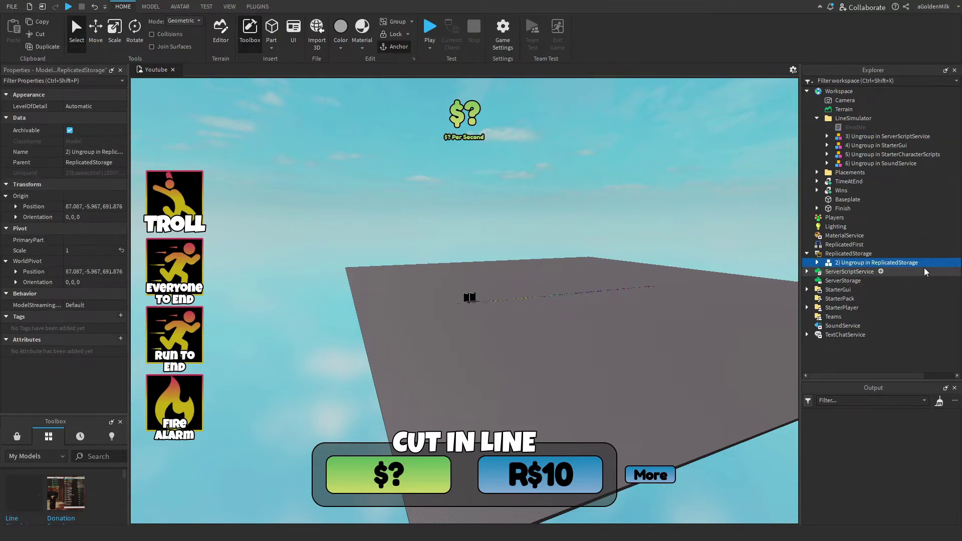
pyautogui.rightClick(871, 263)
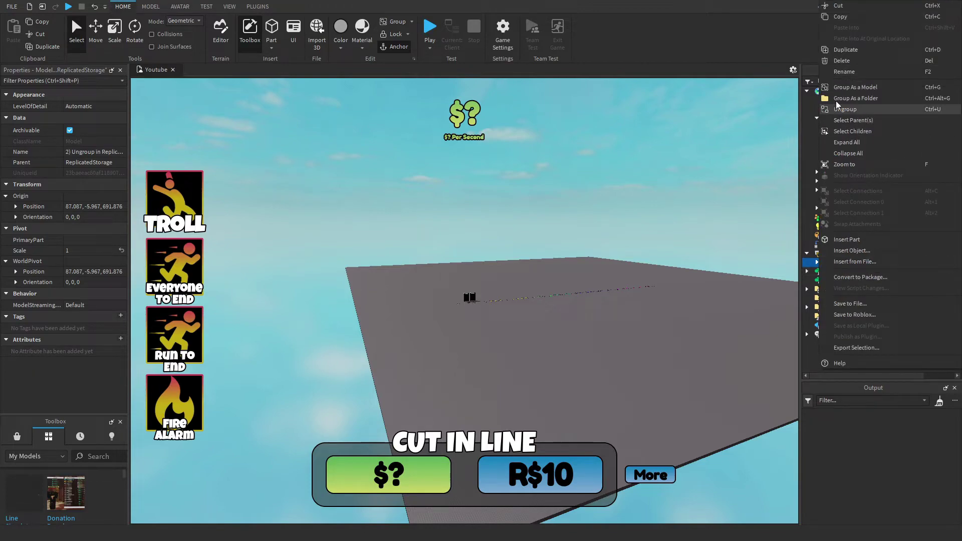
pyautogui.click(858, 109)
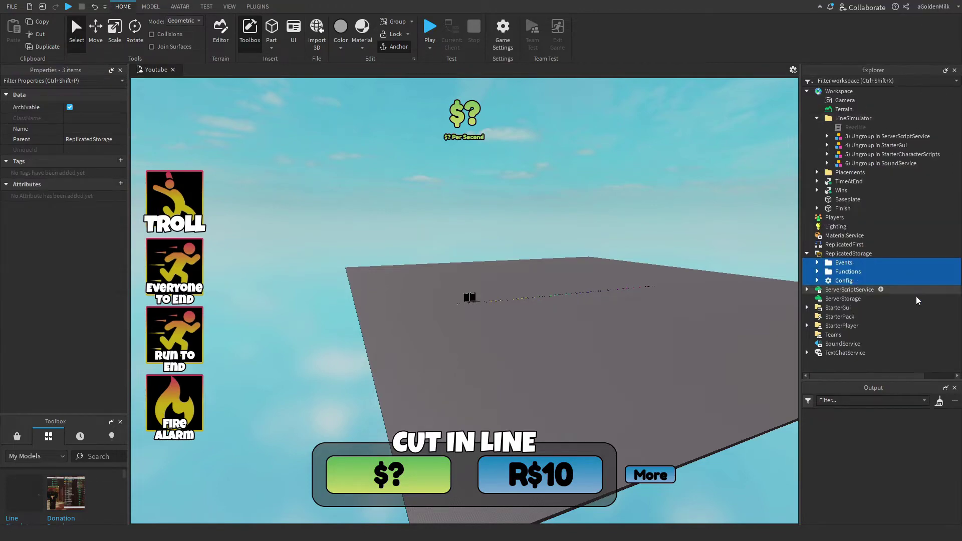
# Move the 3) Ungroup in ServerScriptService model into ServerScriptService.
pyautogui.click(883, 136)
pyautogui.moveTo(845, 329); pyautogui.dragTo(846, 290)
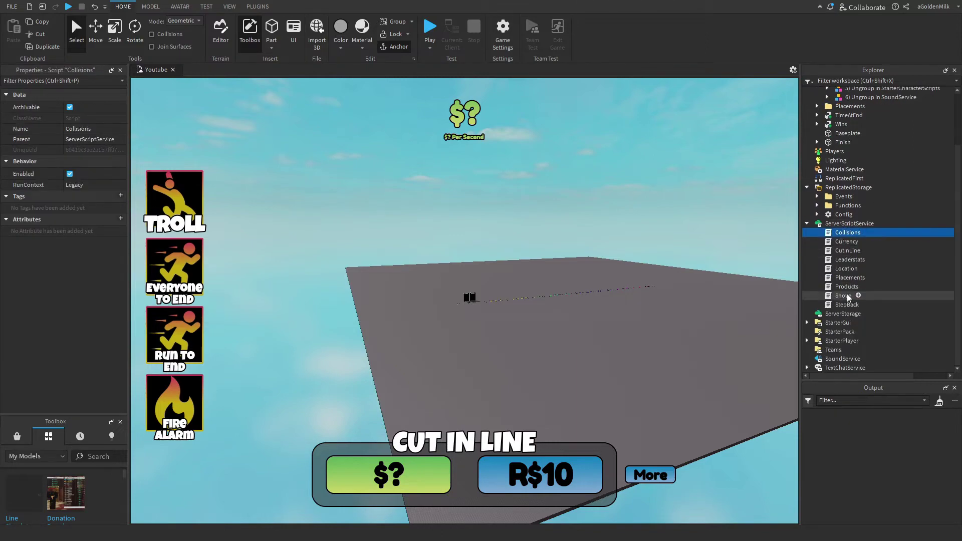
pyautogui.hotkey('ctrl', 'u')
pyautogui.hotkey('ctrl', 'z')
pyautogui.hotkey('ctrl', 'z')
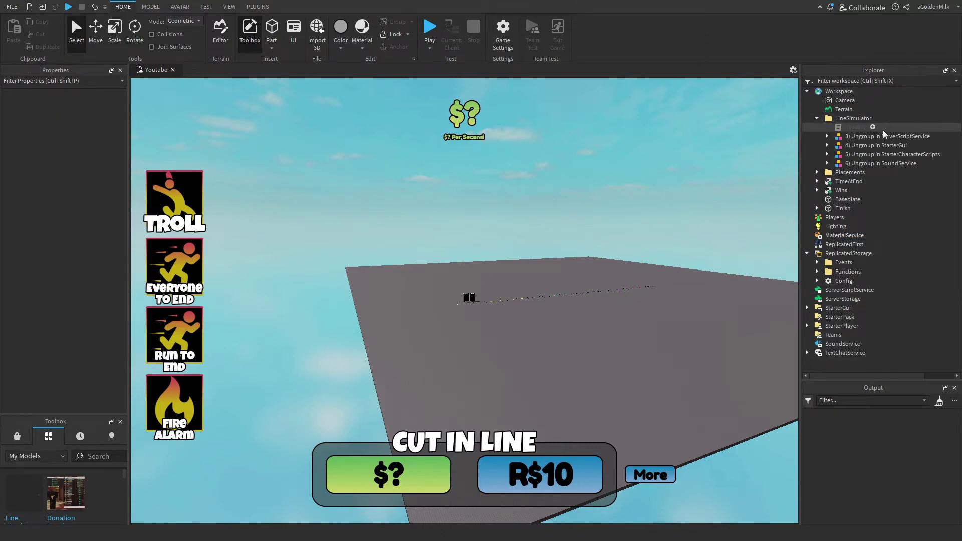
pyautogui.moveTo(885, 136); pyautogui.dragTo(913, 288)
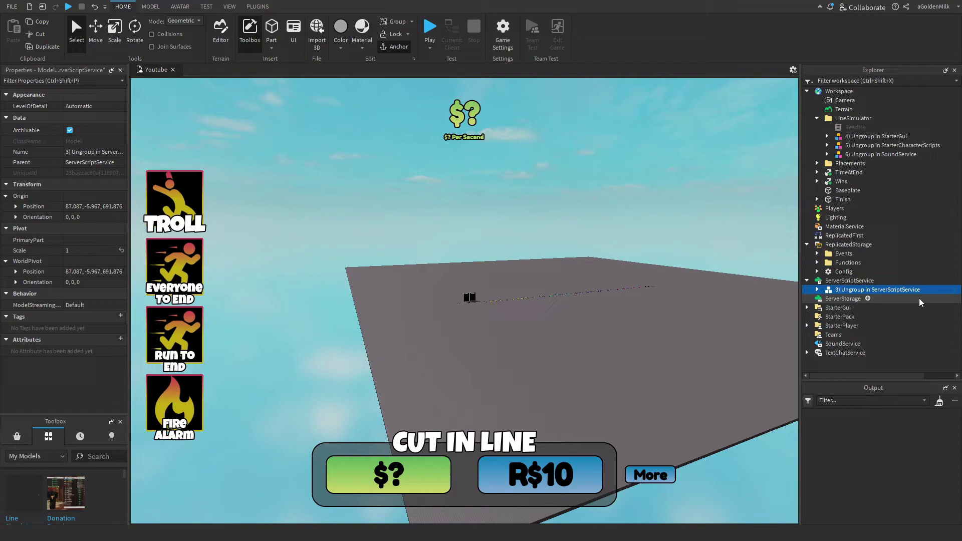
# Ungroup model 3 so its scripts sit directly in ServerScriptService.
pyautogui.hotkey('ctrl', 'u')
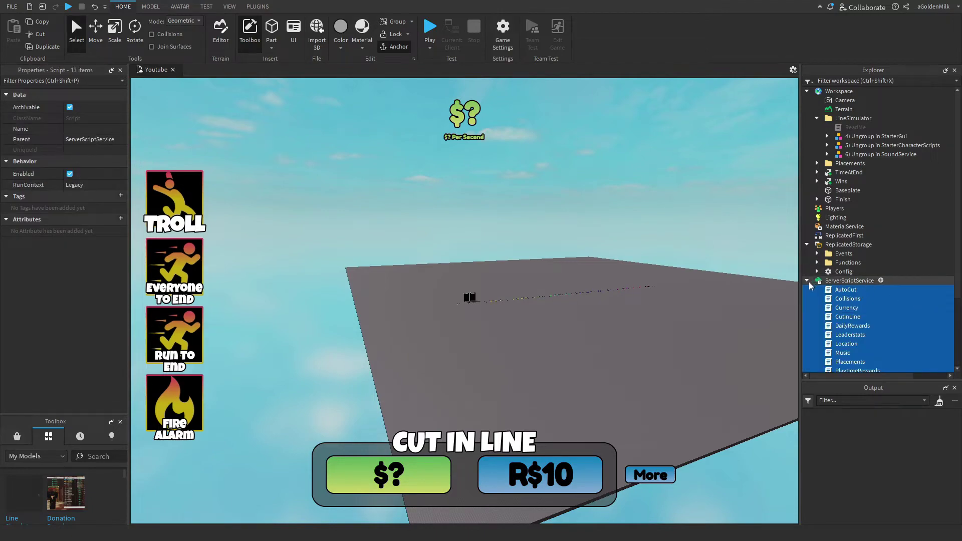
pyautogui.click(806, 280)
pyautogui.click(807, 245)
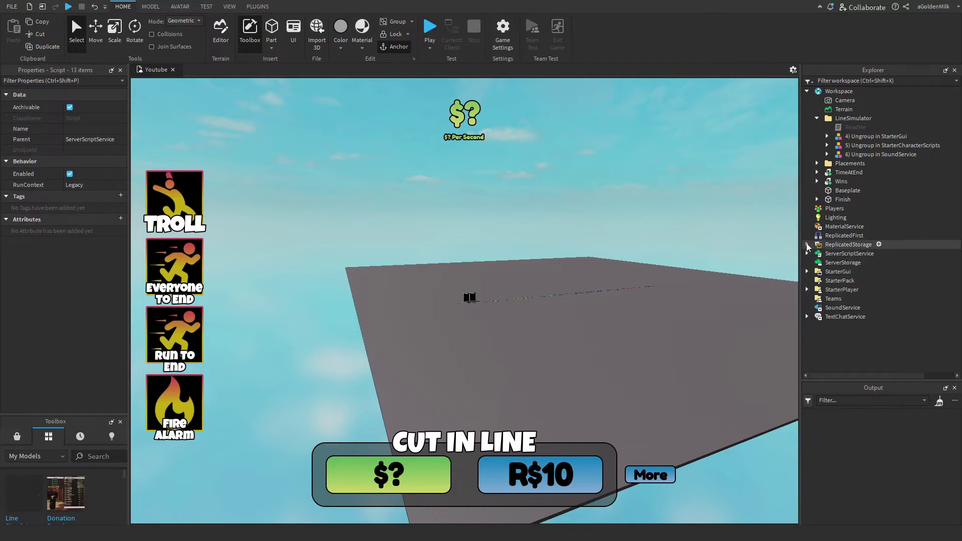
# Replace StarterGui's old Reset and GameGui with the ungrouped contents of model 4.
pyautogui.click(807, 271)
pyautogui.click(846, 281)
pyautogui.press('Delete')
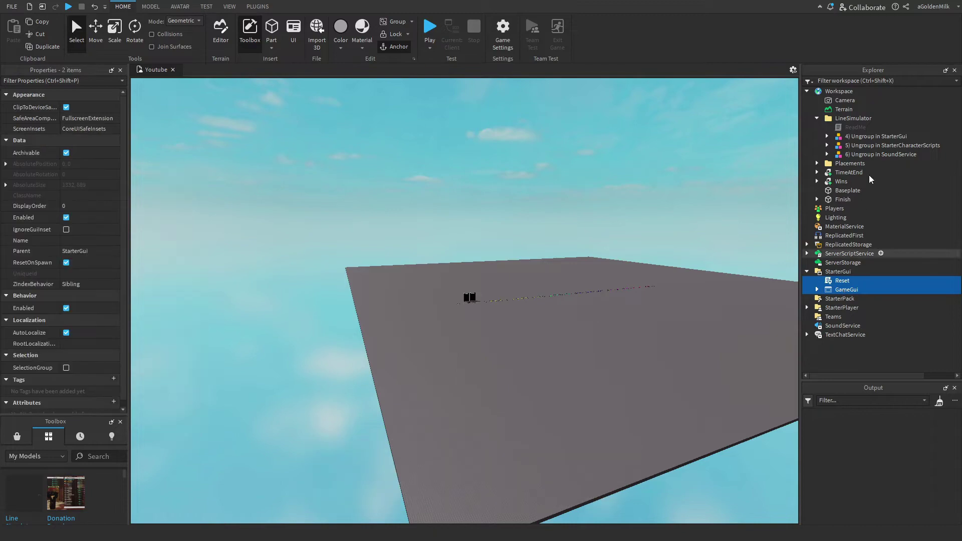
pyautogui.click(876, 136)
pyautogui.moveTo(882, 136); pyautogui.dragTo(899, 272)
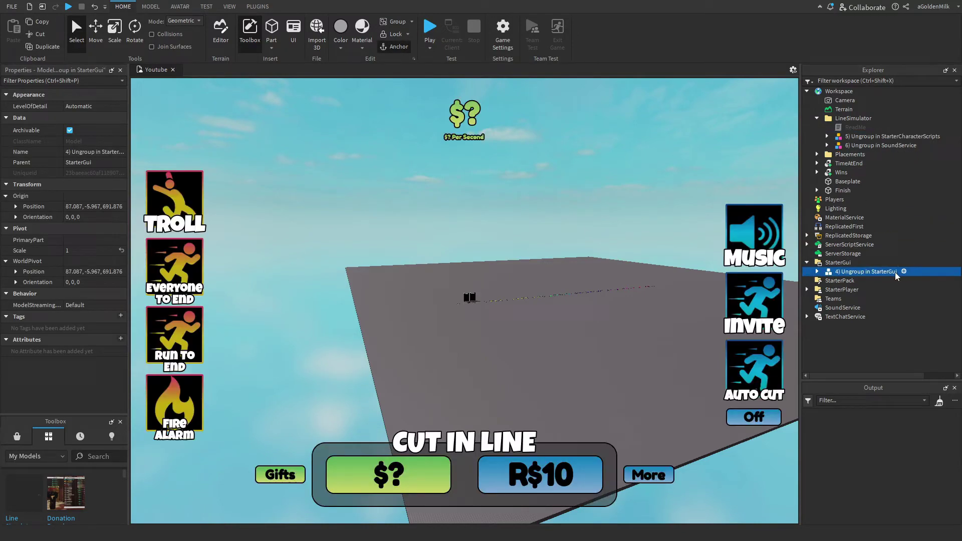
pyautogui.hotkey('ctrl', 'u')
pyautogui.click(807, 262)
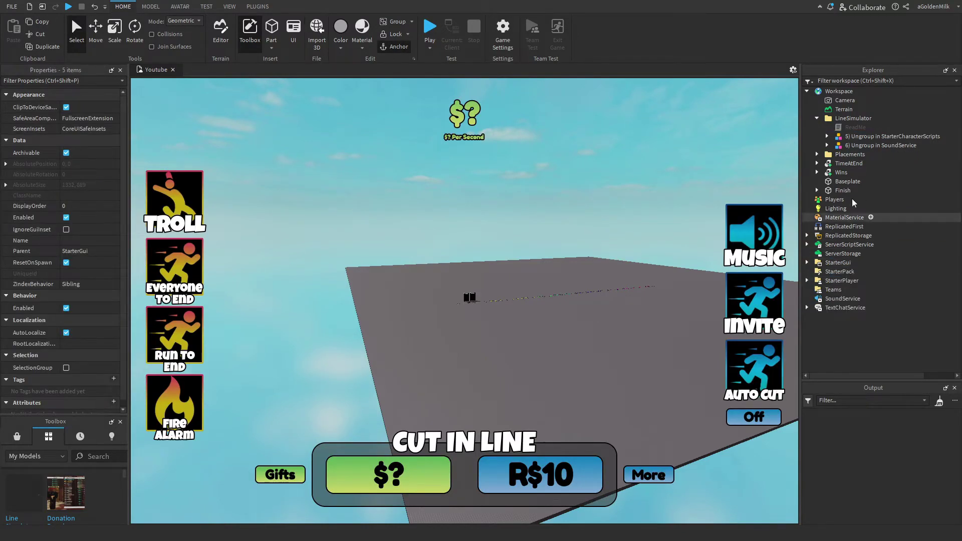
# Ungroup the 5) model inside StarterPlayer's StarterCharacterScripts.
pyautogui.click(807, 281)
pyautogui.click(860, 298)
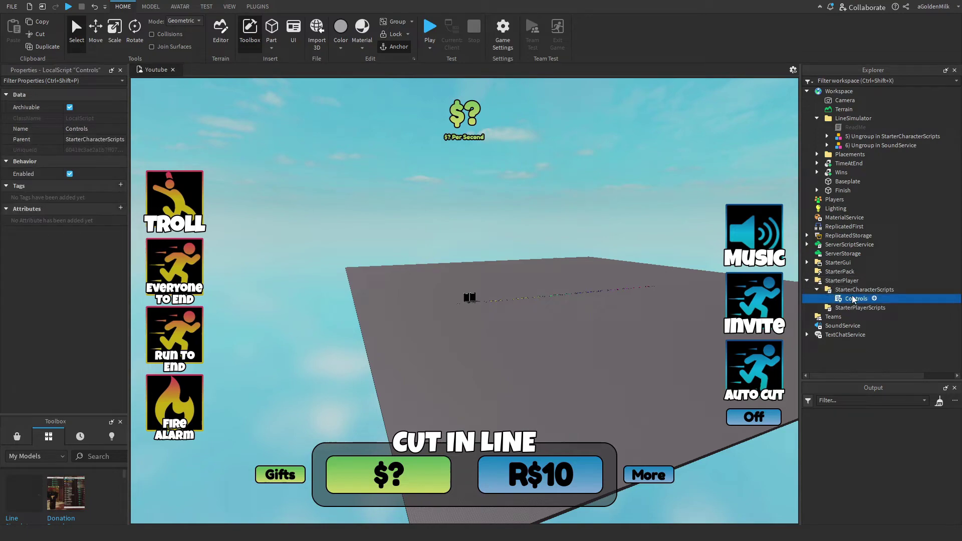
pyautogui.moveTo(872, 142); pyautogui.dragTo(916, 293)
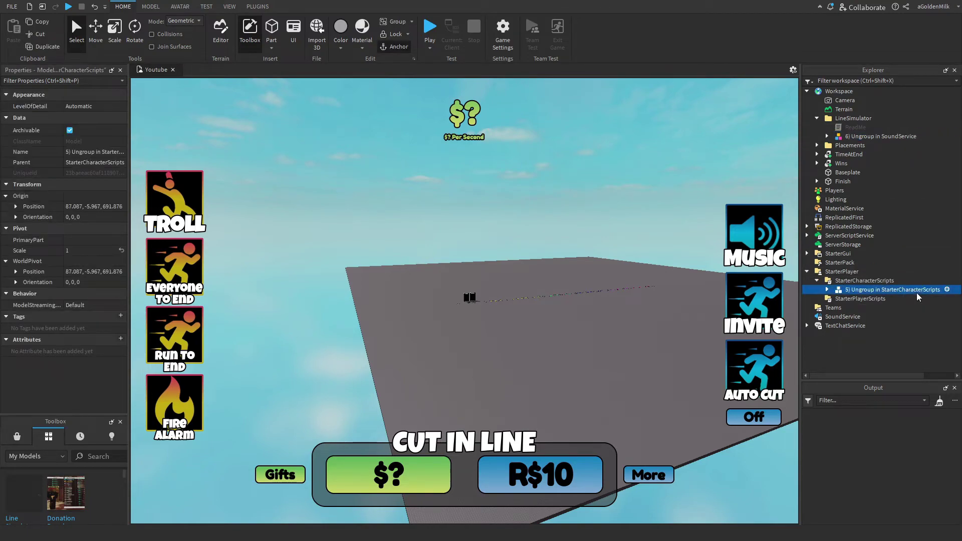
pyautogui.hotkey('ctrl', 'u')
pyautogui.click(817, 280)
pyautogui.click(807, 272)
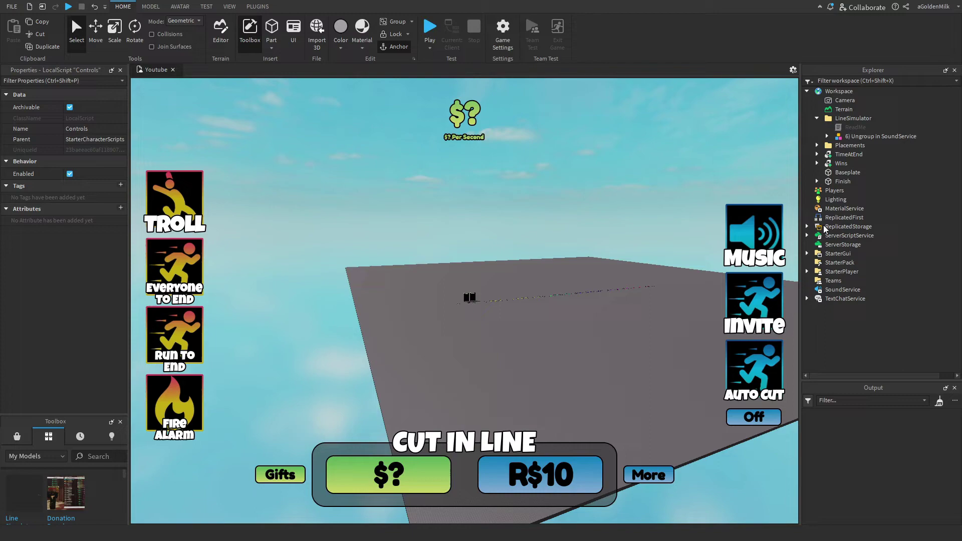
# Move the 6) Ungroup in SoundService model into SoundService and ungroup its sounds.
pyautogui.click(862, 134)
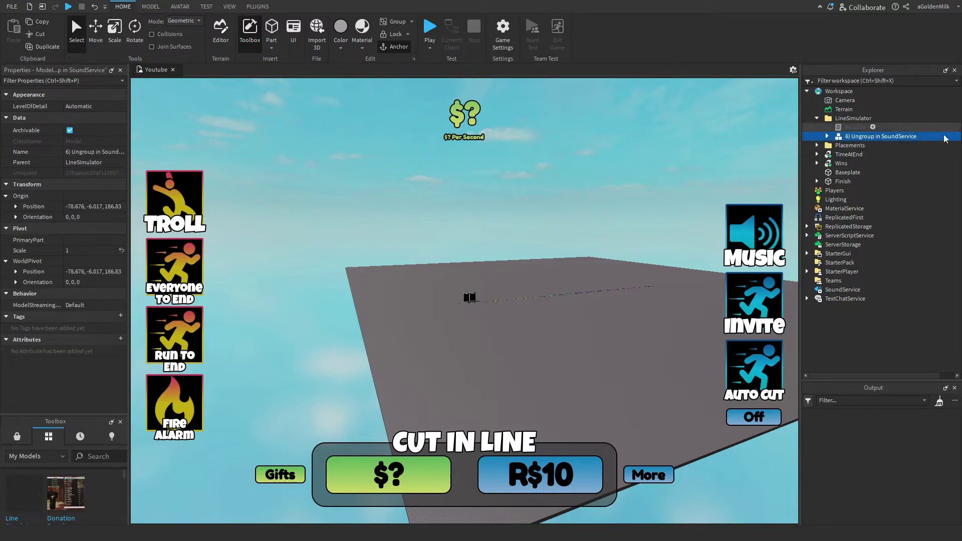
pyautogui.moveTo(878, 136); pyautogui.dragTo(919, 289)
pyautogui.hotkey('ctrl', 'u')
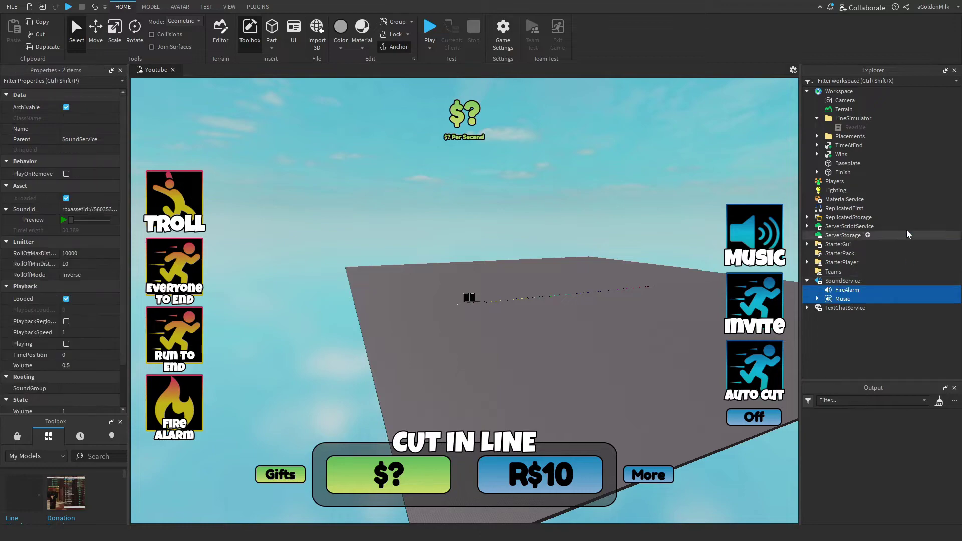
pyautogui.click(807, 281)
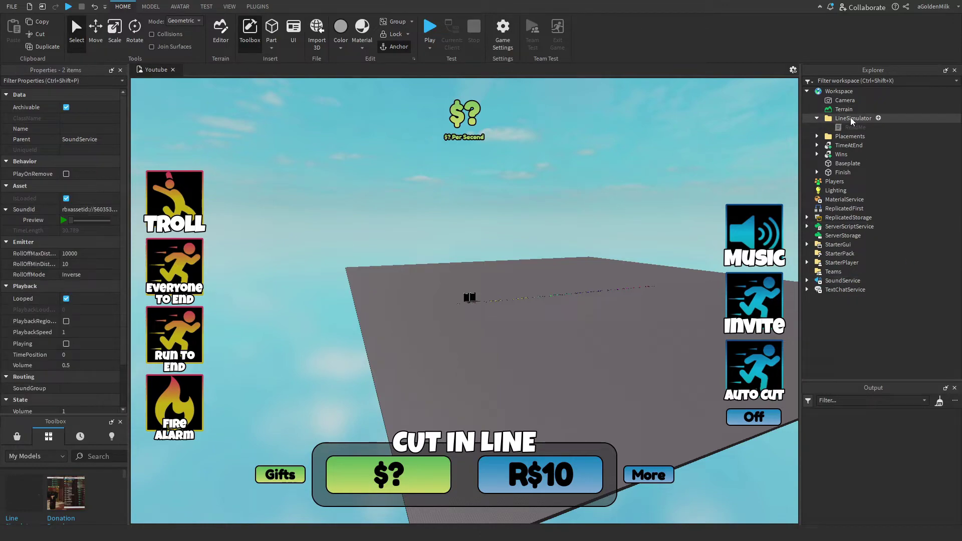
# Dissolve the LineSimulator folder so its parts sit directly in Workspace.
pyautogui.click(850, 118)
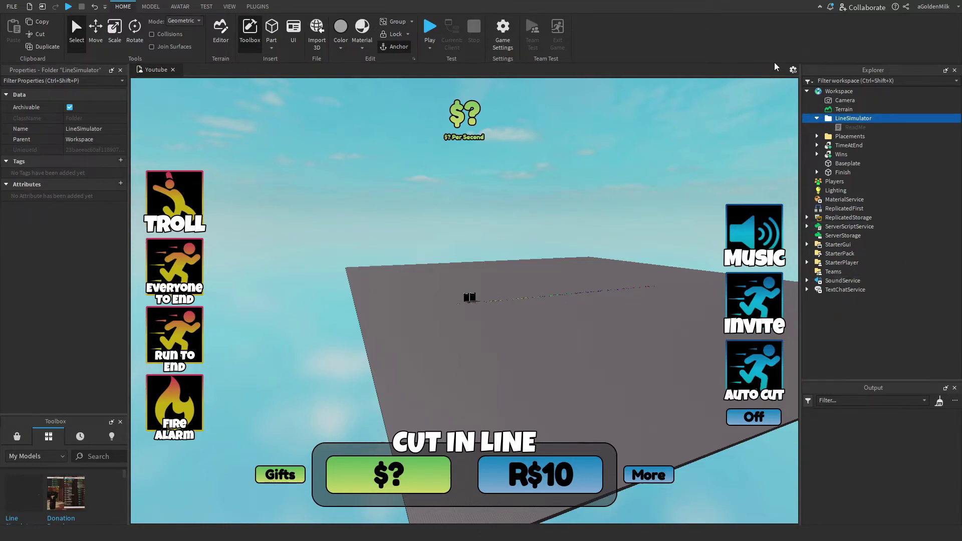
pyautogui.press('Delete')
pyautogui.click(579, 292)
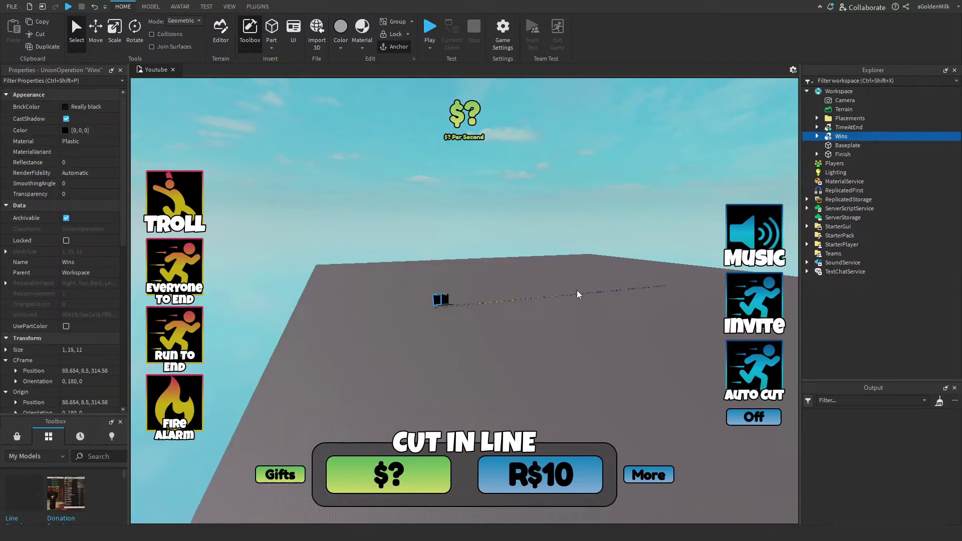
pyautogui.click(672, 340)
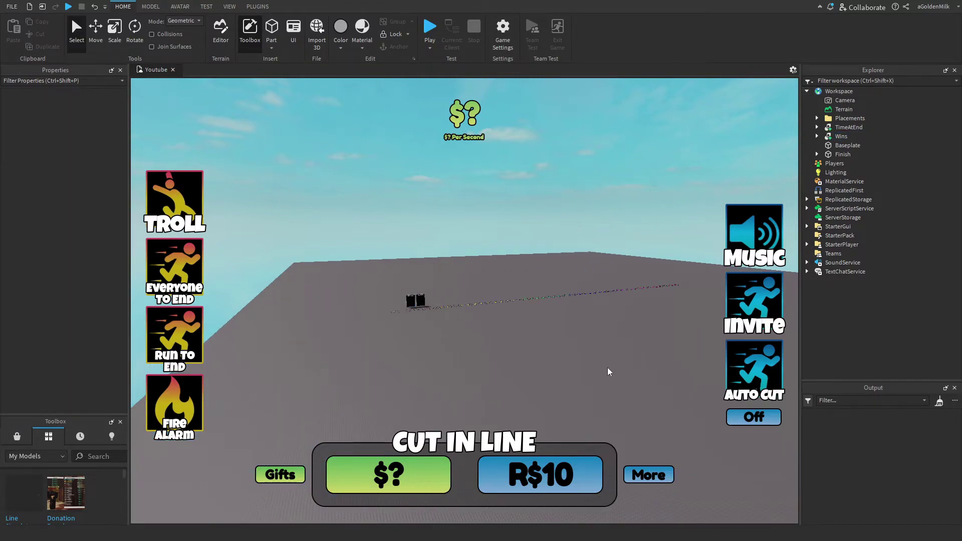
# Inspect the 'Life in an Elevator' track in SoundService's Music group and its SoundGroup property.
pyautogui.scroll(5, 608, 368)
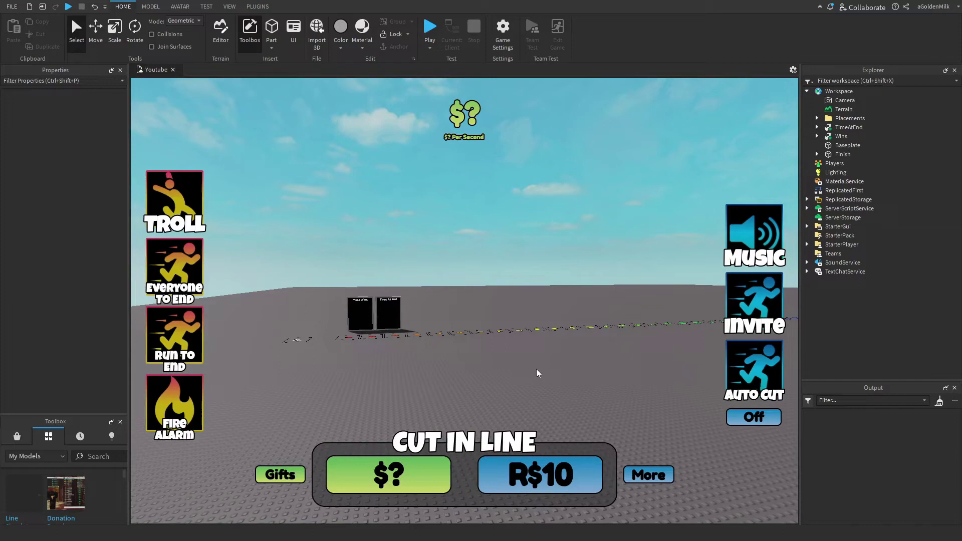
pyautogui.scroll(5, 536, 373)
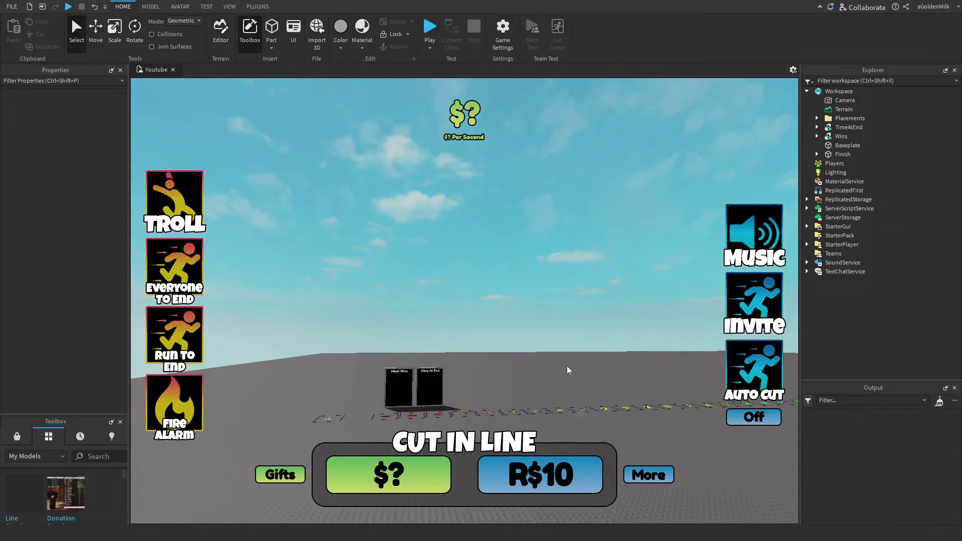
pyautogui.click(806, 262)
pyautogui.click(817, 281)
pyautogui.click(840, 282)
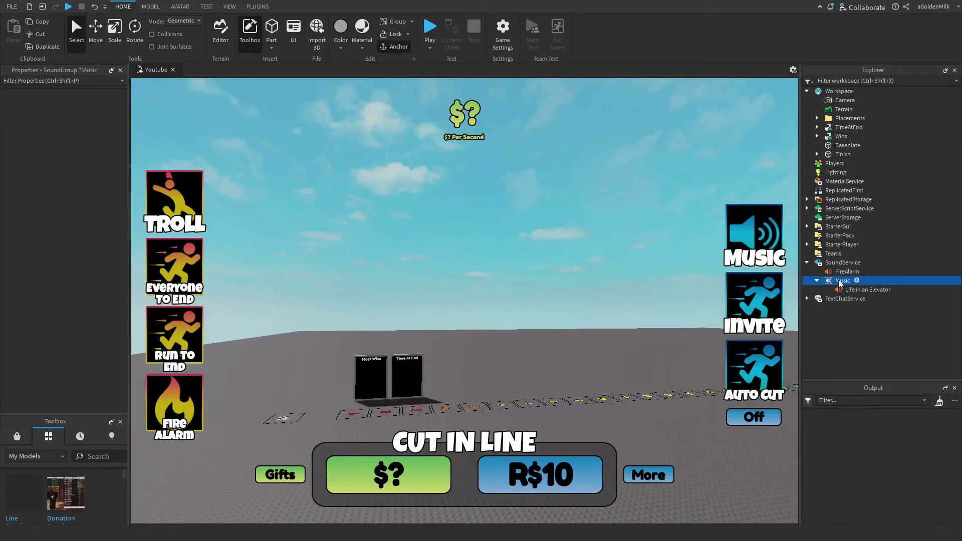
pyautogui.click(865, 289)
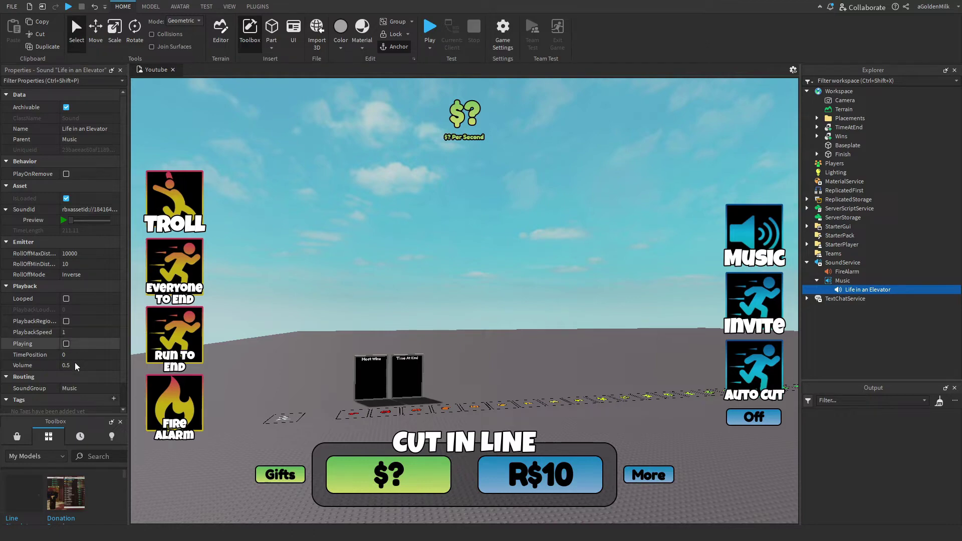
pyautogui.click(88, 388)
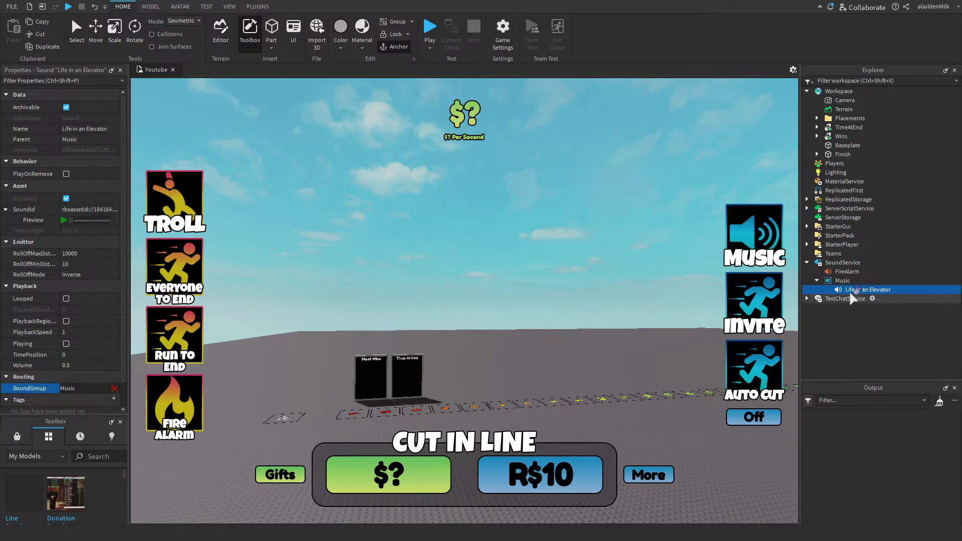
# Open ReplicatedStorage's Config and check CurrencyName (Cash) and CurrencyRatio (0.05).
pyautogui.click(817, 280)
pyautogui.click(807, 262)
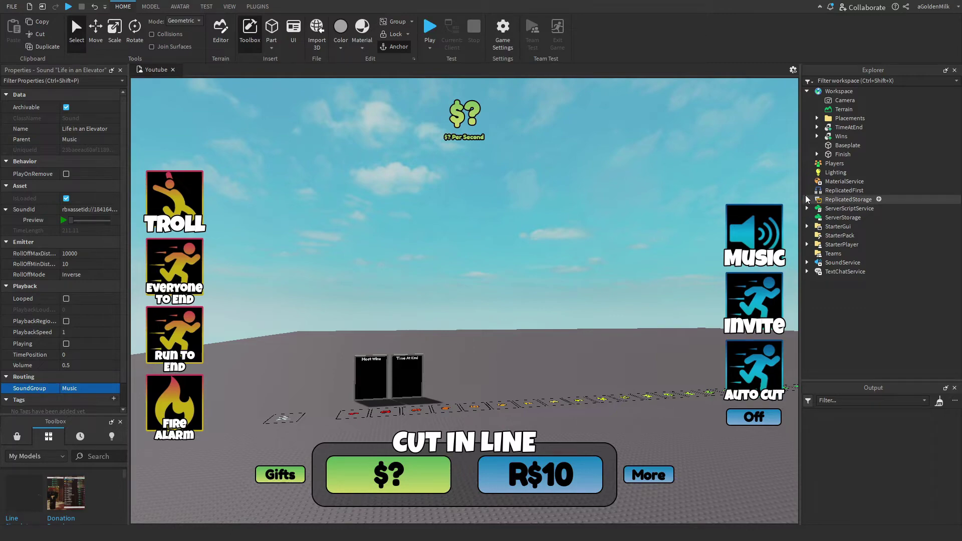
pyautogui.click(807, 200)
pyautogui.click(816, 226)
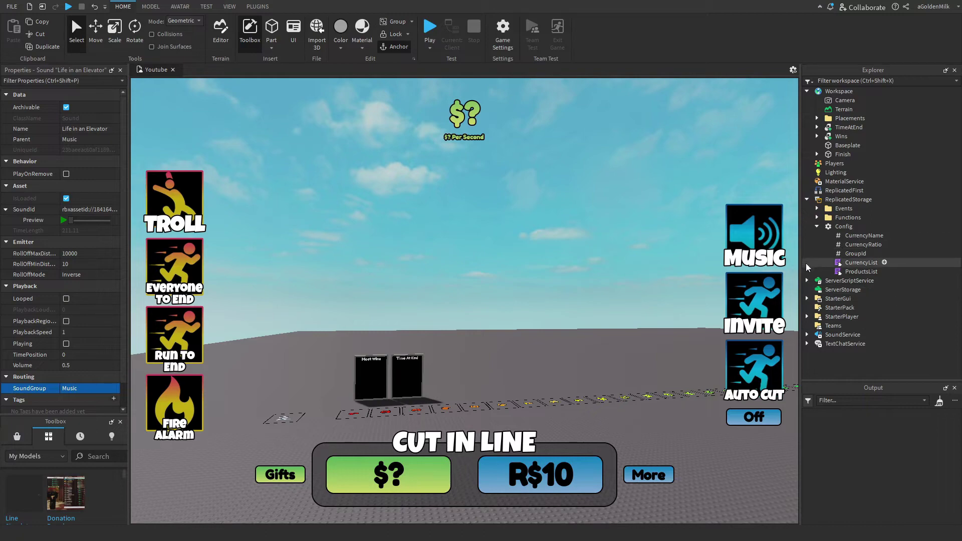
pyautogui.click(859, 238)
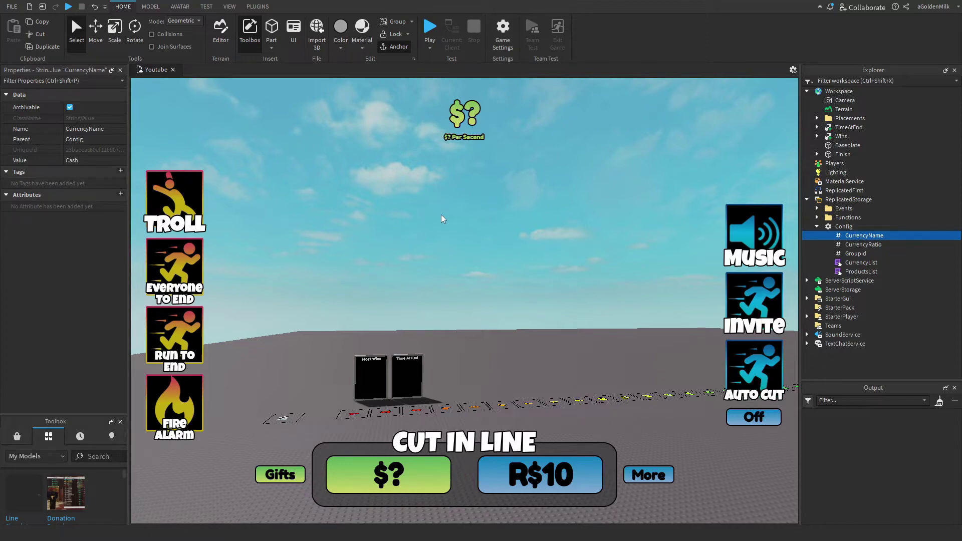
pyautogui.click(859, 247)
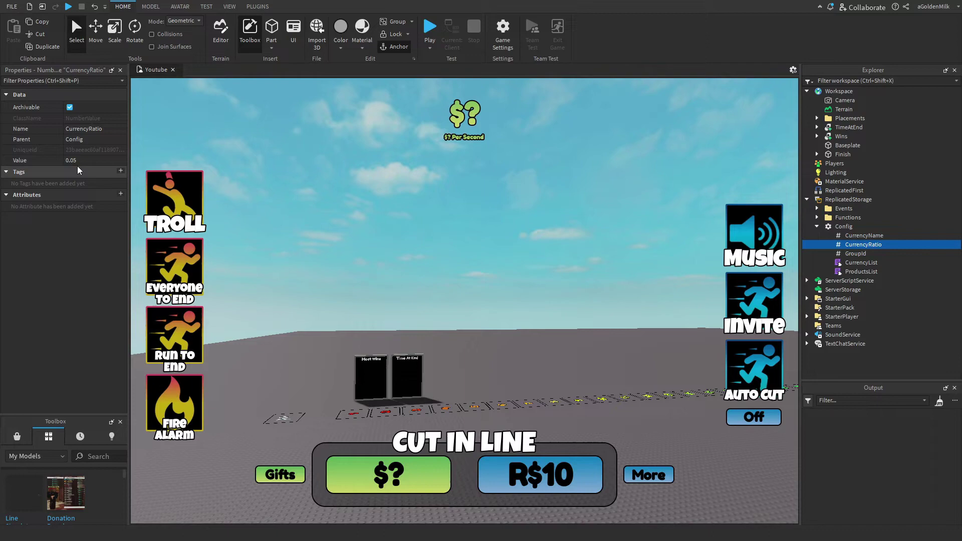
# Review and close the CurrencyList script, then view Config's GroupId value.
pyautogui.doubleClick(868, 260)
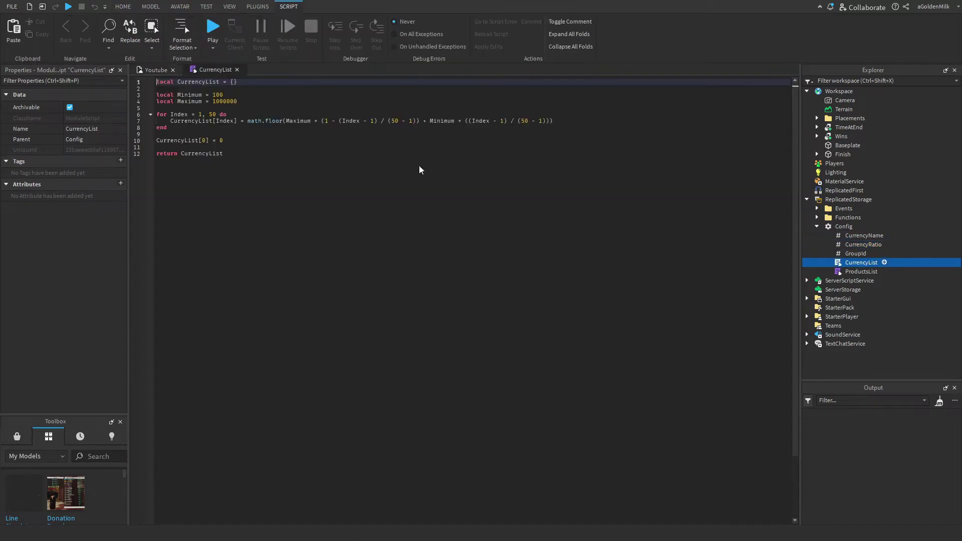
pyautogui.click(237, 70)
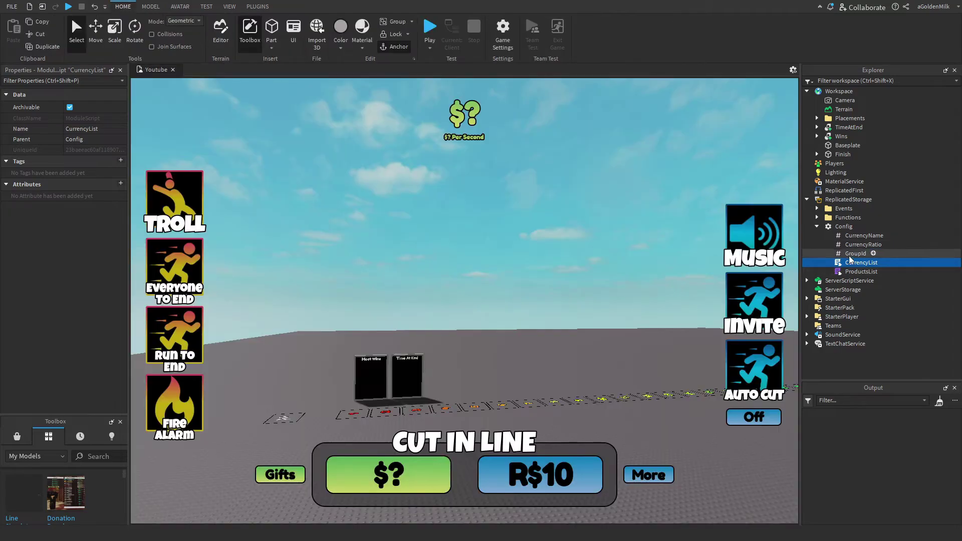
pyautogui.click(851, 253)
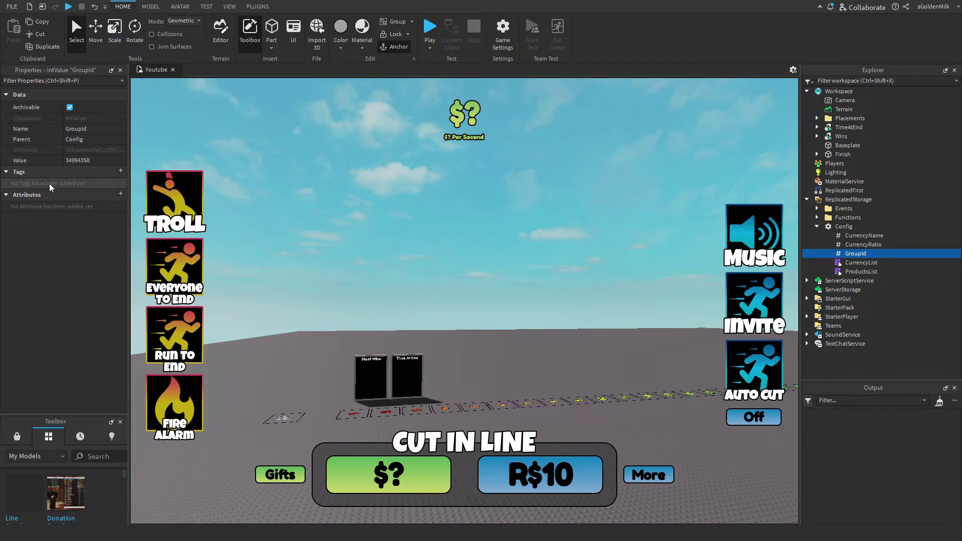
# Open the ProductsList module and review the product IDs, such as AutoCut 948663523.
pyautogui.click(861, 272)
pyautogui.doubleClick(860, 272)
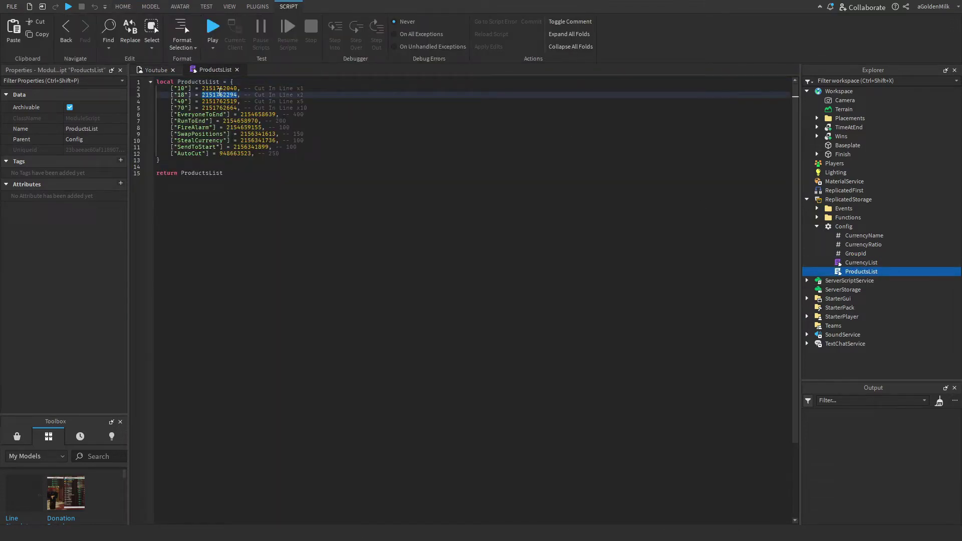
pyautogui.doubleClick(233, 155)
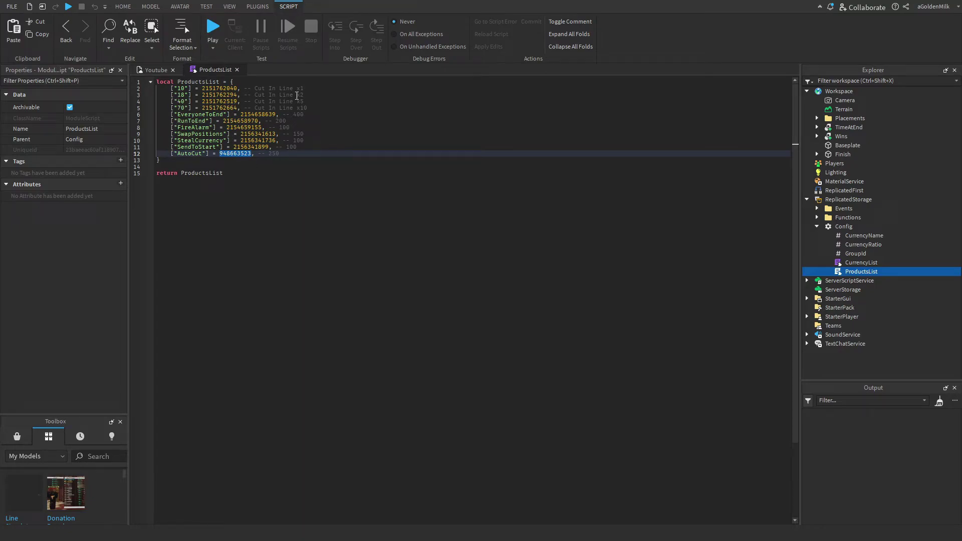
pyautogui.click(298, 91)
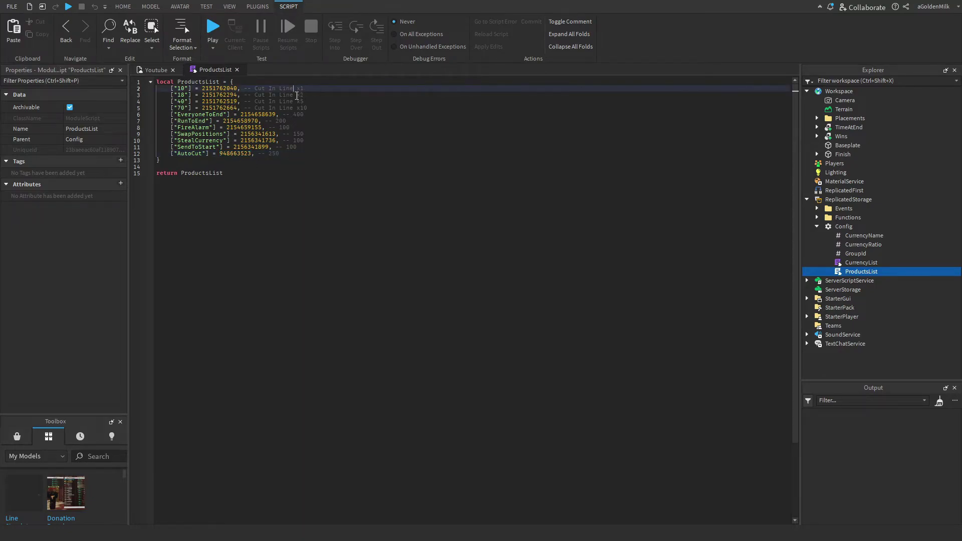
pyautogui.click(298, 115)
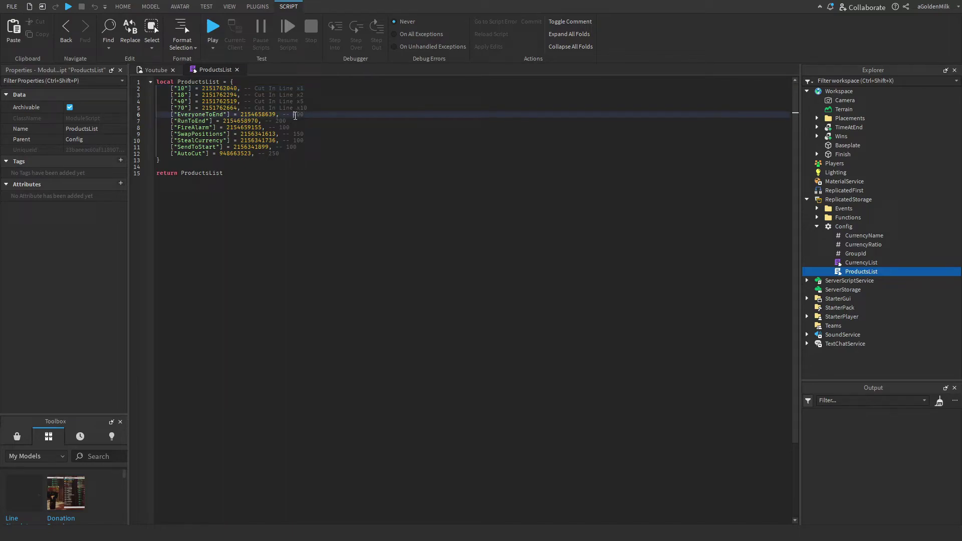
pyautogui.doubleClick(298, 115)
pyautogui.doubleClick(208, 115)
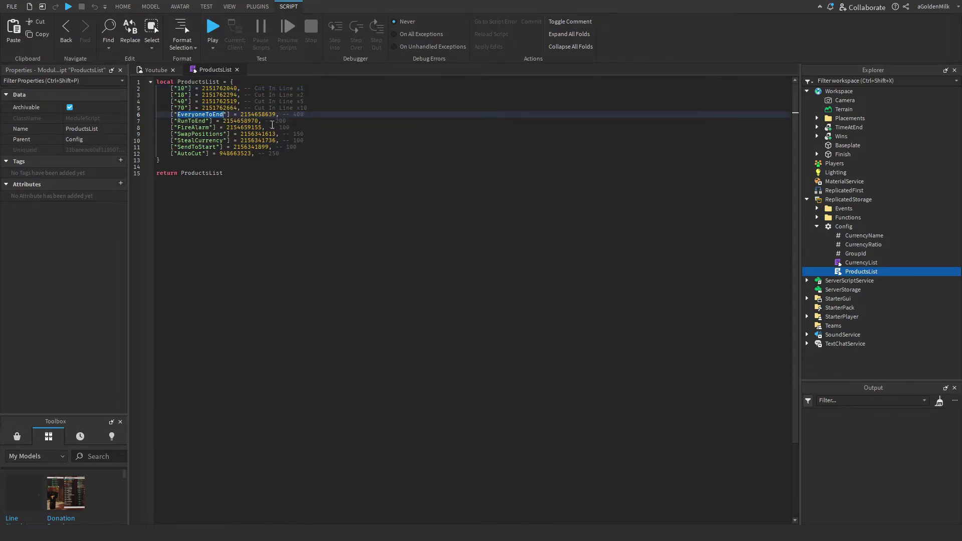
# Review the prices (SwapPositions 150, StealCurrency 100, SendToStart 100, AutoCut 250) and close the script.
pyautogui.click(279, 121)
pyautogui.click(283, 128)
pyautogui.doubleClick(284, 127)
pyautogui.doubleClick(298, 133)
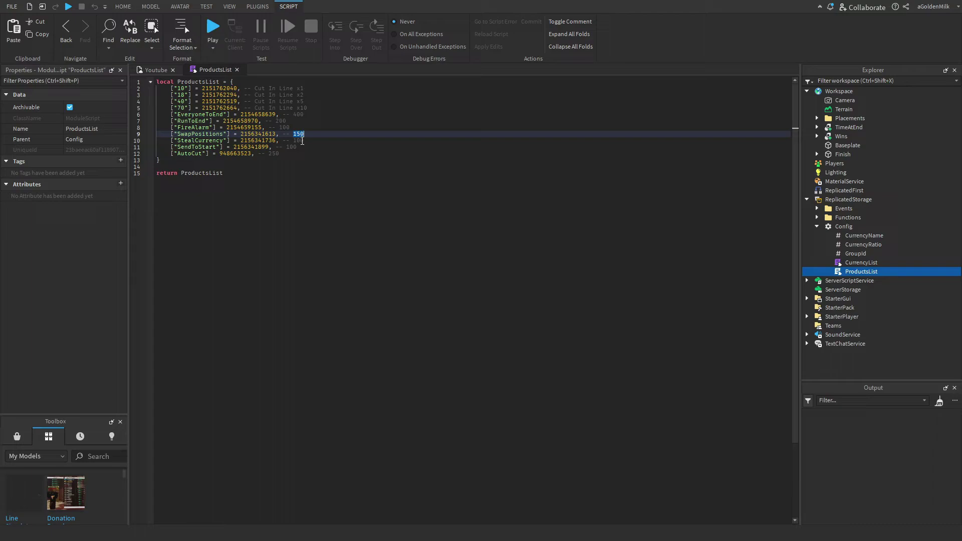
pyautogui.doubleClick(299, 141)
pyautogui.doubleClick(292, 146)
pyautogui.doubleClick(274, 153)
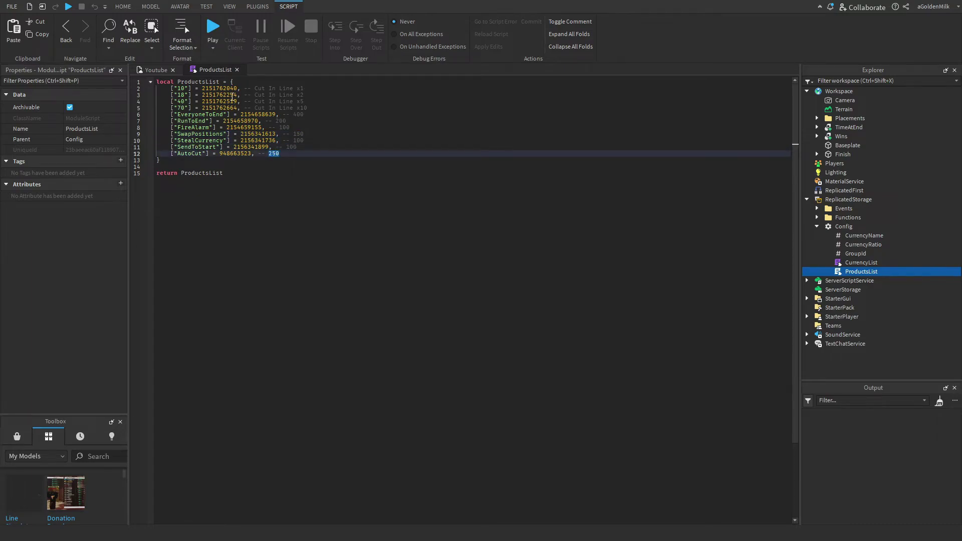
pyautogui.click(237, 69)
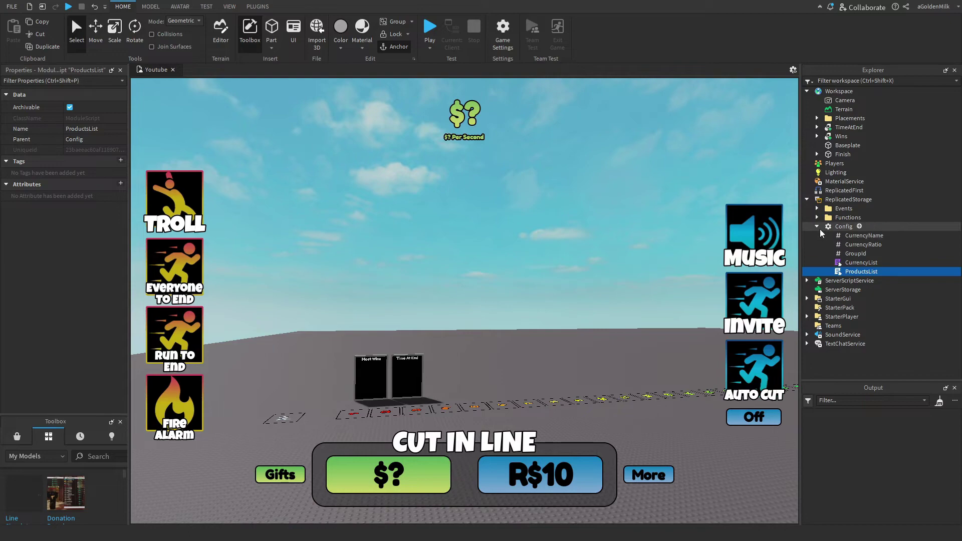
# Start a playtest showing the Daily Rewards panel, cash counter and Free Cuts: 11.
pyautogui.press('w')
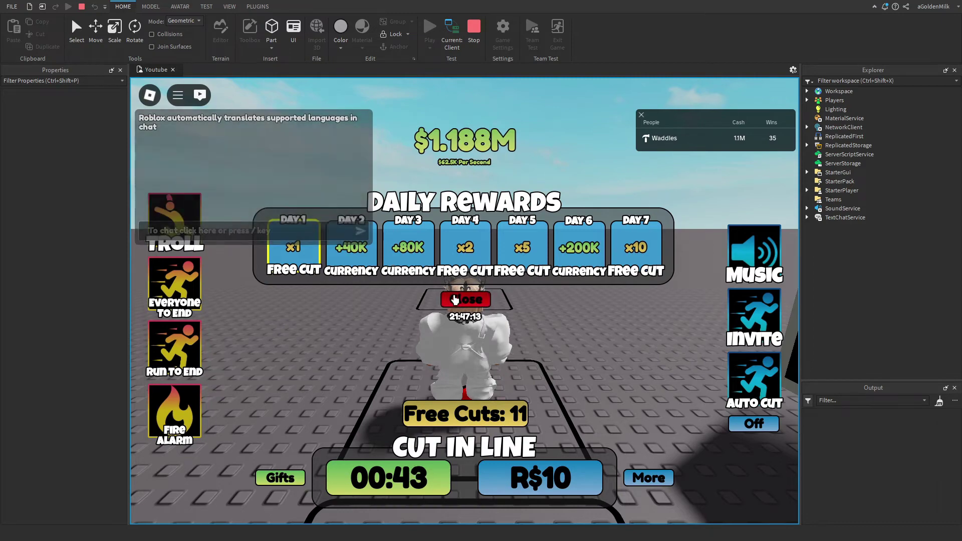
# Close the Daily Rewards panel in the running playtest.
pyautogui.click(455, 300)
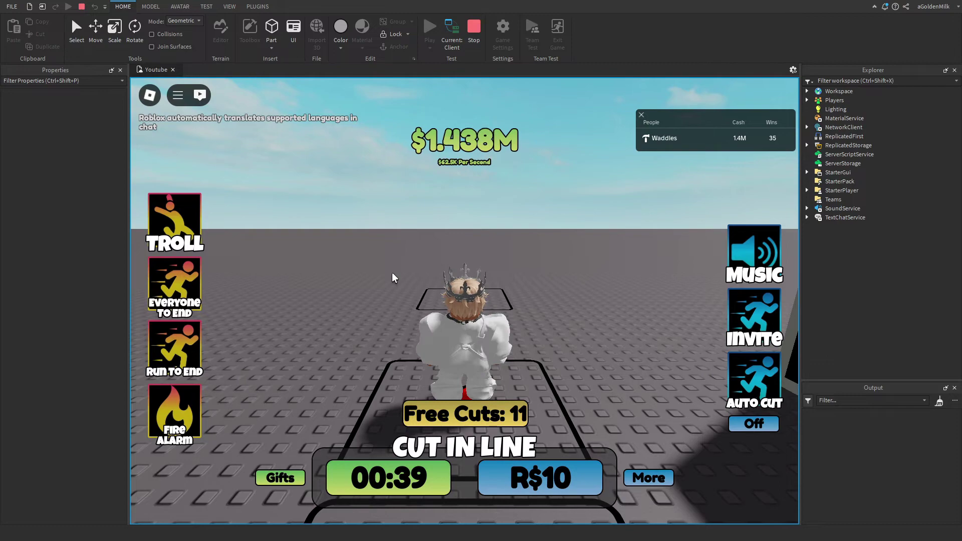
# Send 'Hello!' in chat to show the Developer, Fan, #1 Wins and #1 Time At End tags.
pyautogui.press('/')
pyautogui.write('Hello')
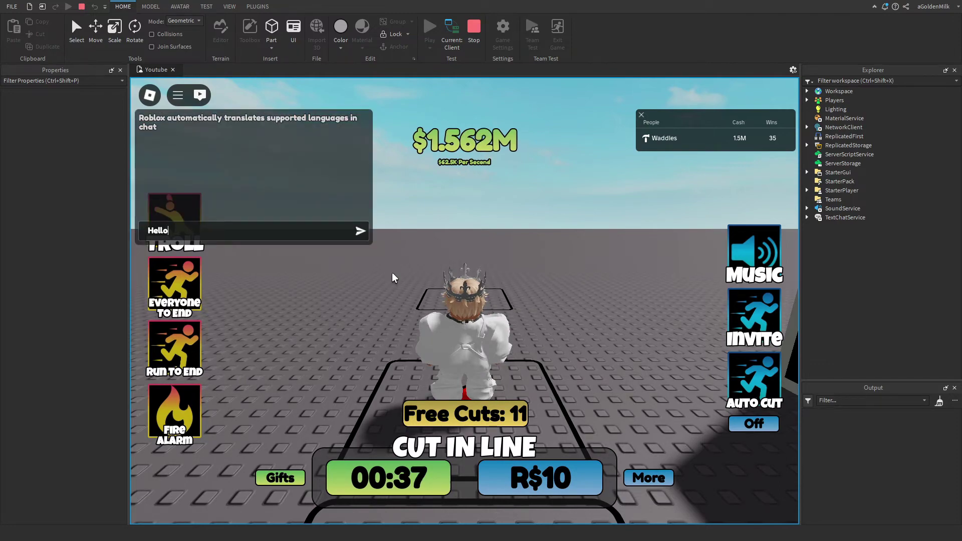
pyautogui.write('!')
pyautogui.press('Return')
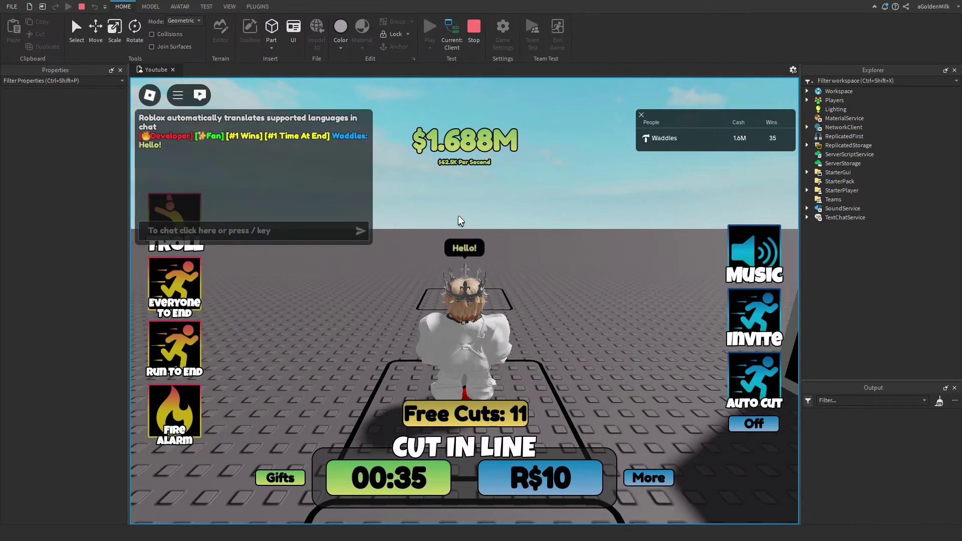
# Rotate and zoom the camera to bring both leaderboards into view.
pyautogui.moveTo(495, 284); pyautogui.dragTo(495, 284, button='right')
pyautogui.scroll(-3, 498, 285)
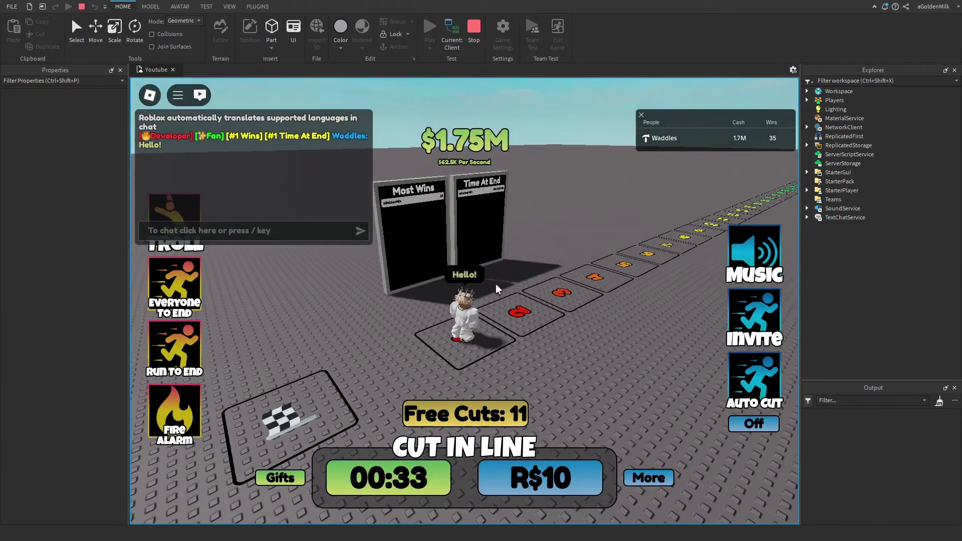
pyautogui.scroll(-2, 495, 283)
pyautogui.scroll(5, 476, 286)
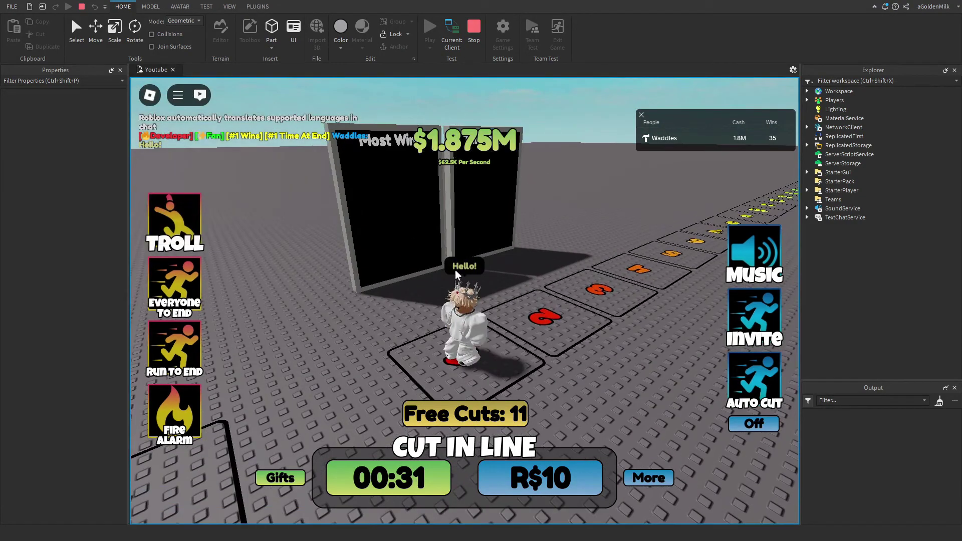
pyautogui.moveTo(465, 279); pyautogui.dragTo(468, 279, button='right')
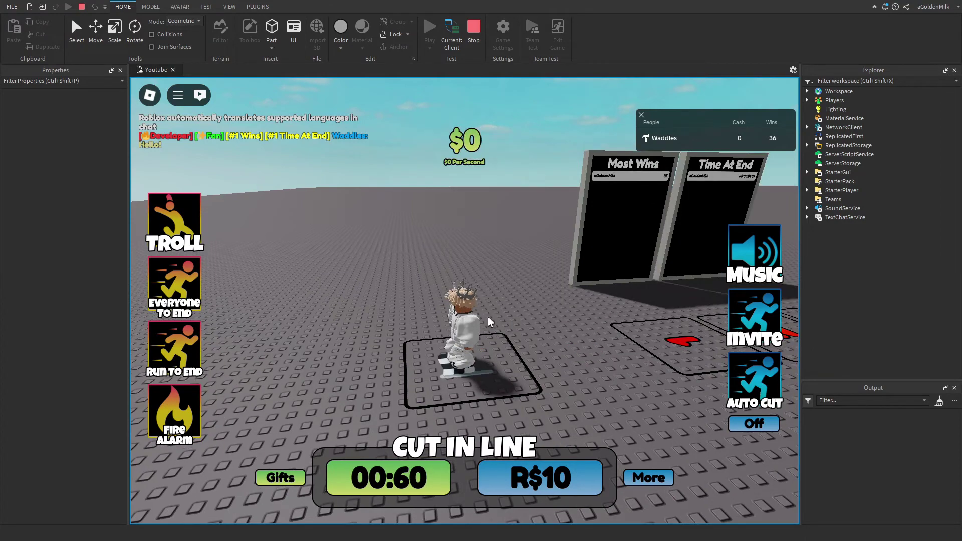
# Cut in line, then mute the game music and turn it back on.
pyautogui.click(440, 455)
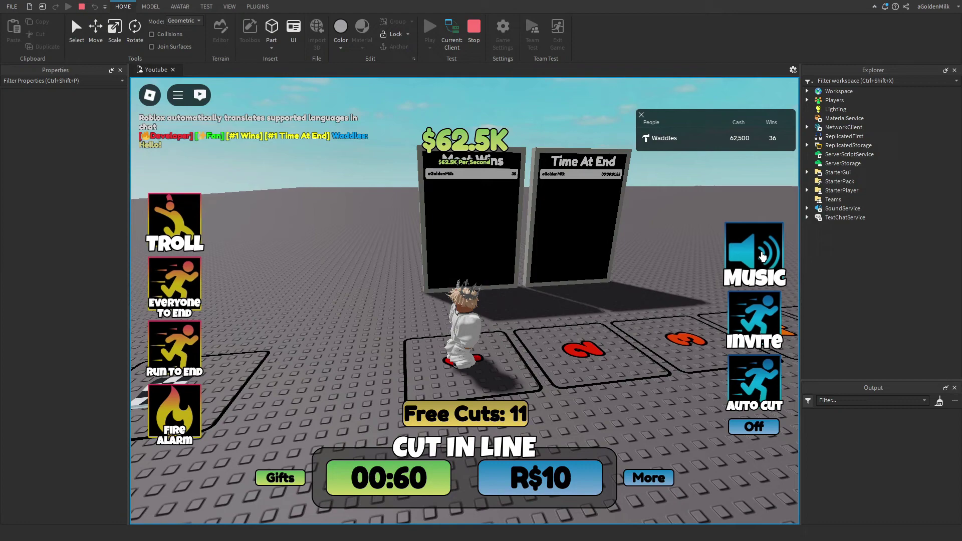
pyautogui.click(762, 256)
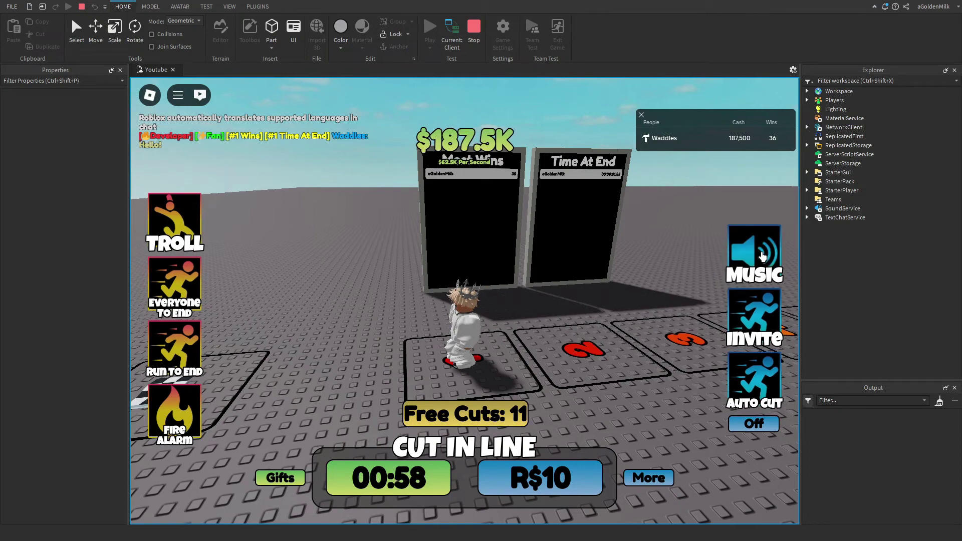
pyautogui.click(741, 282)
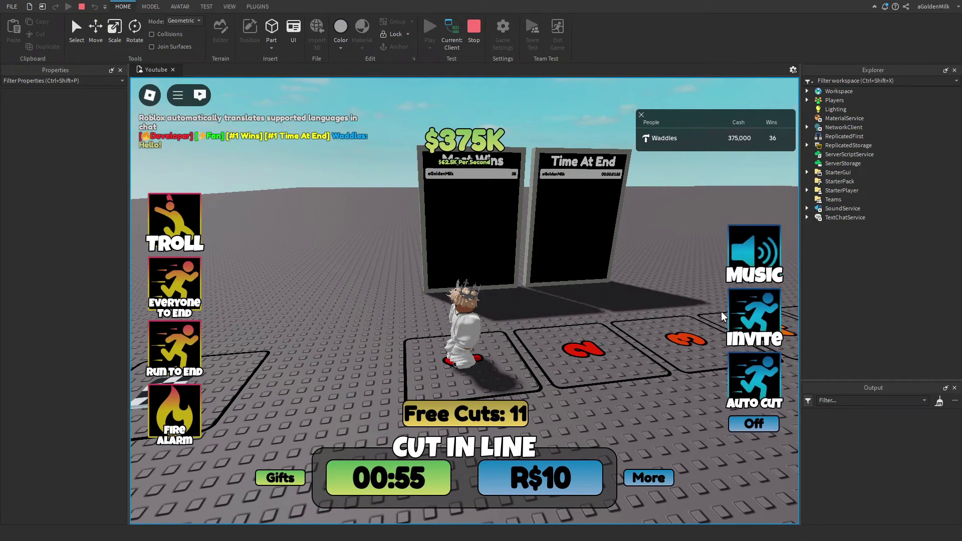
# Check the Invite panel, dismiss the Auto Cut already-owned error, and leave Auto Cut Off.
pyautogui.click(744, 319)
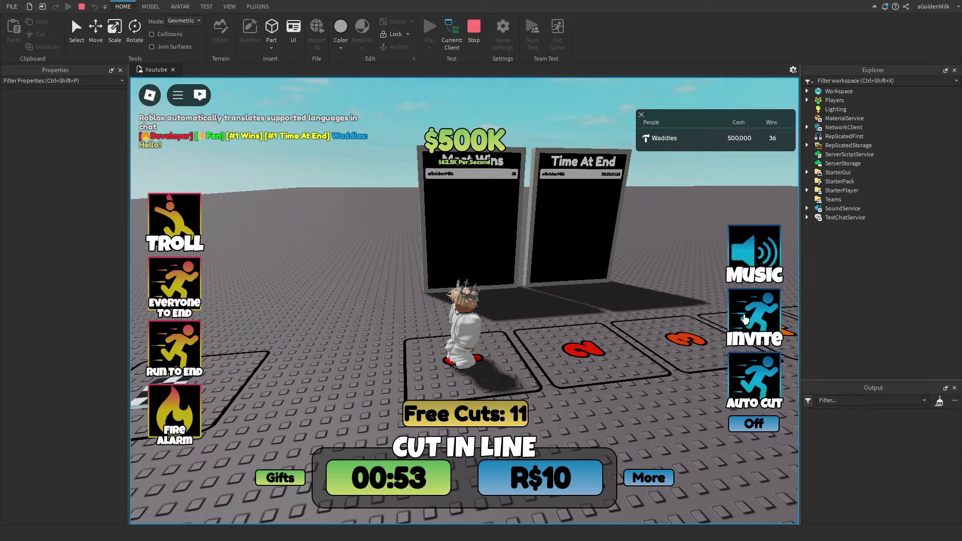
pyautogui.click(365, 173)
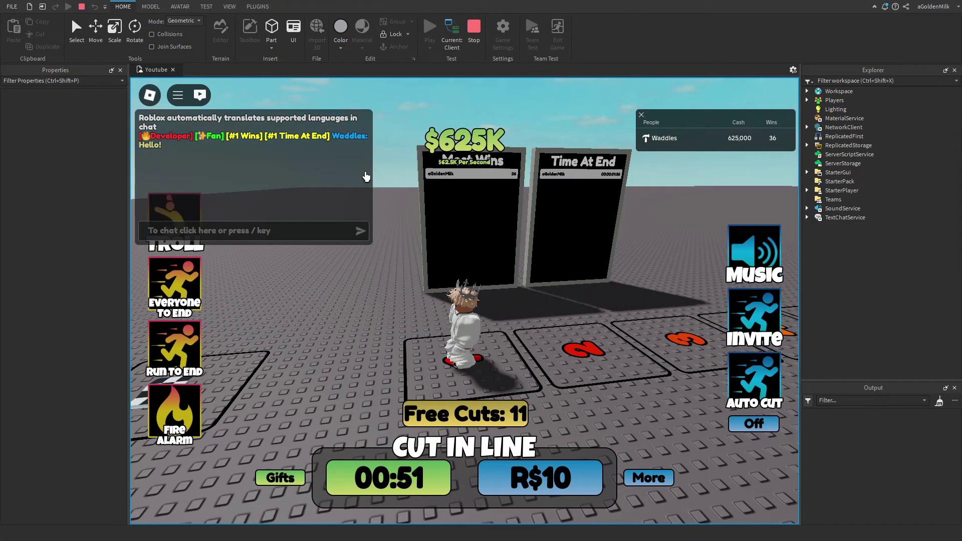
pyautogui.click(772, 384)
pyautogui.click(471, 328)
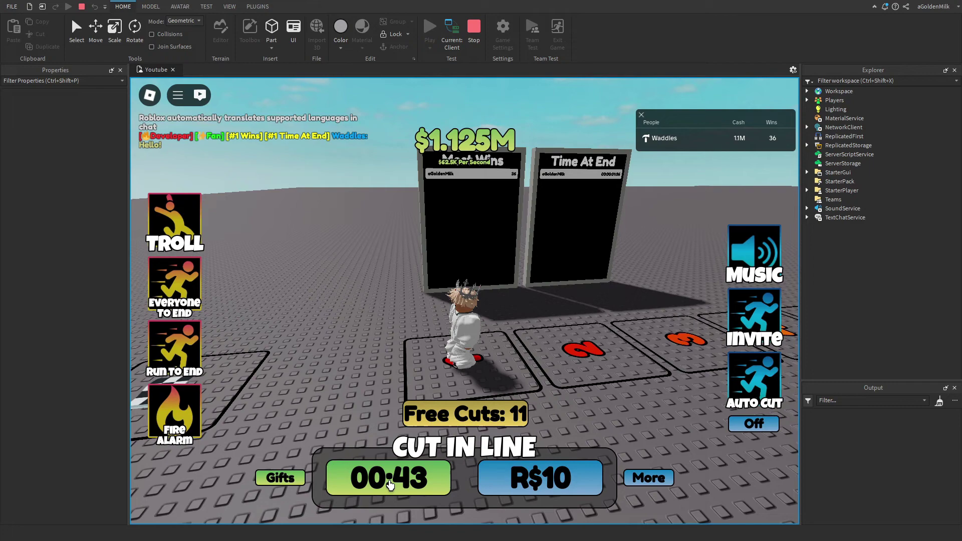
pyautogui.click(760, 427)
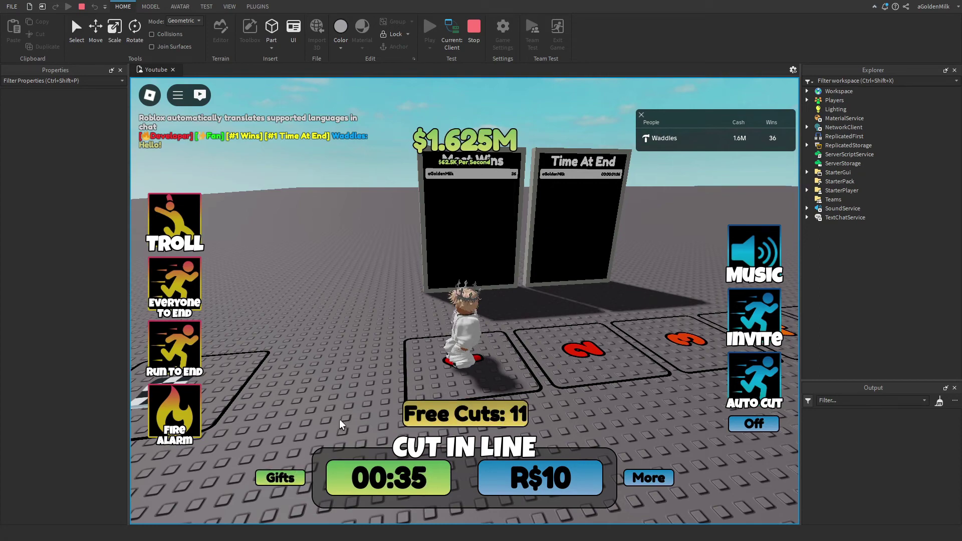
pyautogui.click(276, 482)
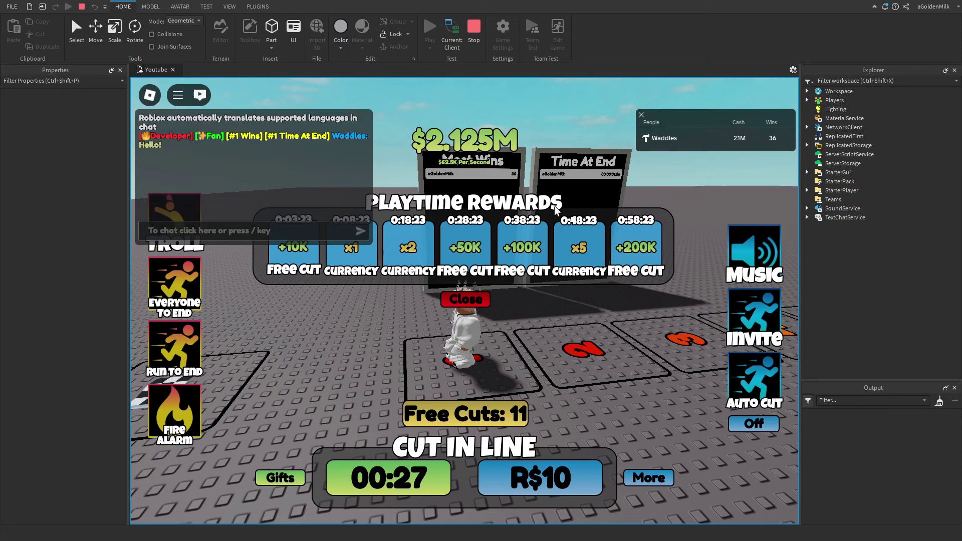
pyautogui.click(465, 299)
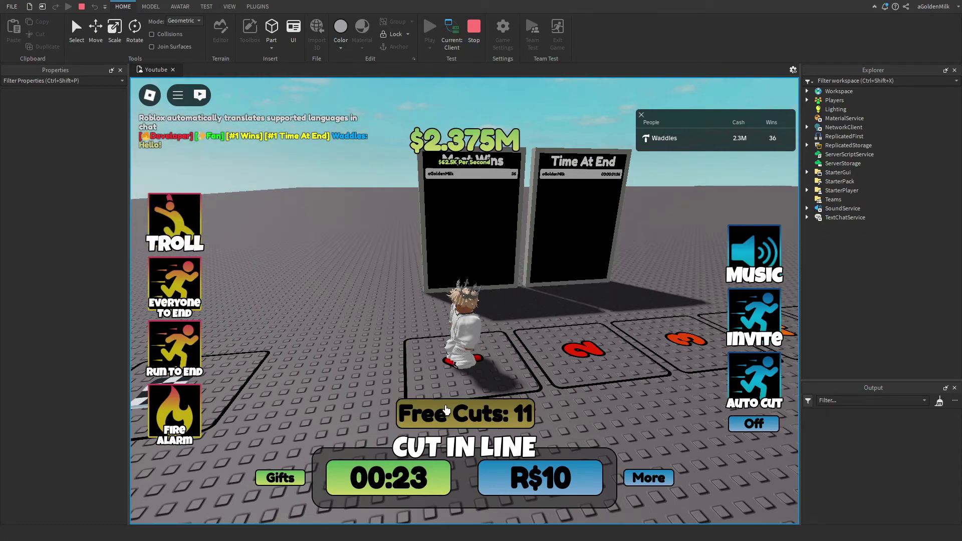
pyautogui.moveTo(222, 240)
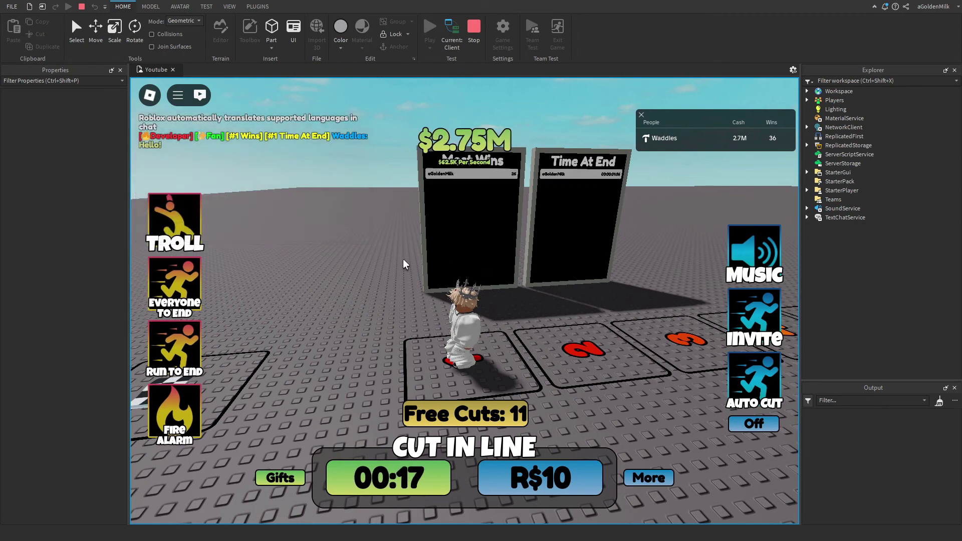
pyautogui.moveTo(372, 218)
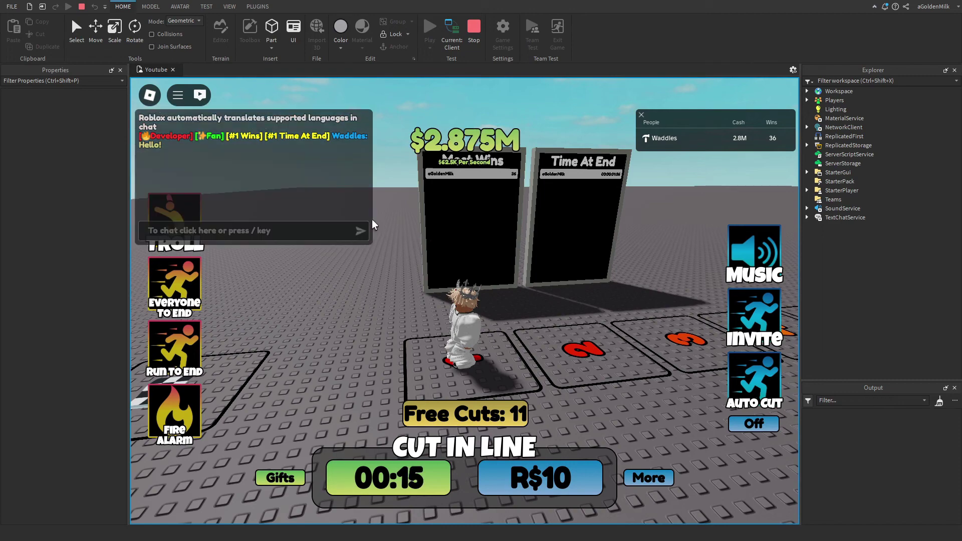